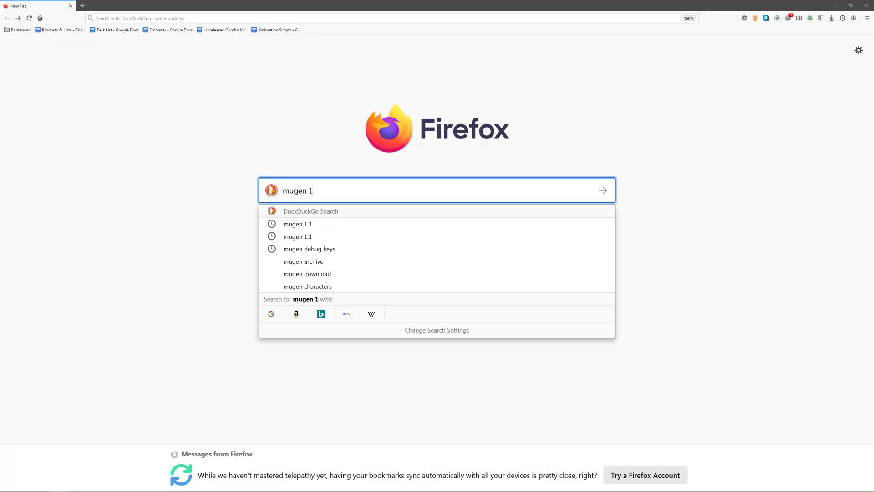
Step: Search the web for mugen 1.1
text(.1)
key(Return)
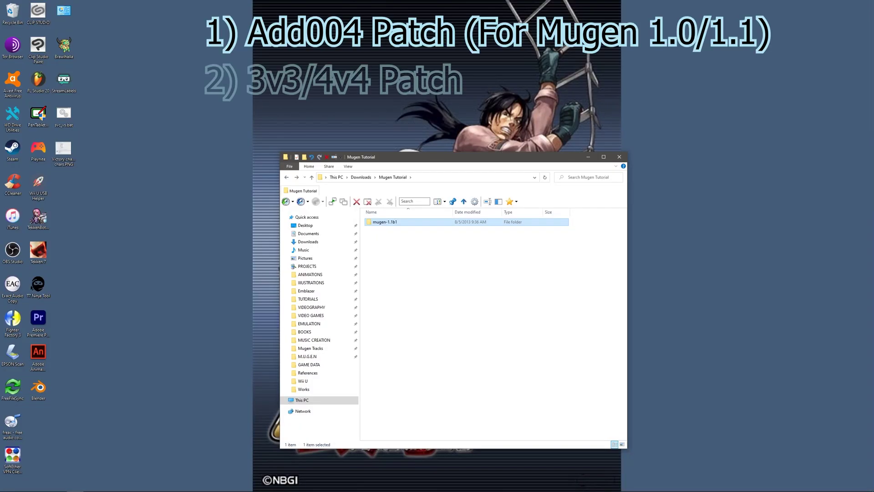
Step: Open the mugen-1.1b1 folder and follow the MediaFire download link on the 3v3 & 4v4 patch wiki page
double_click(392, 222)
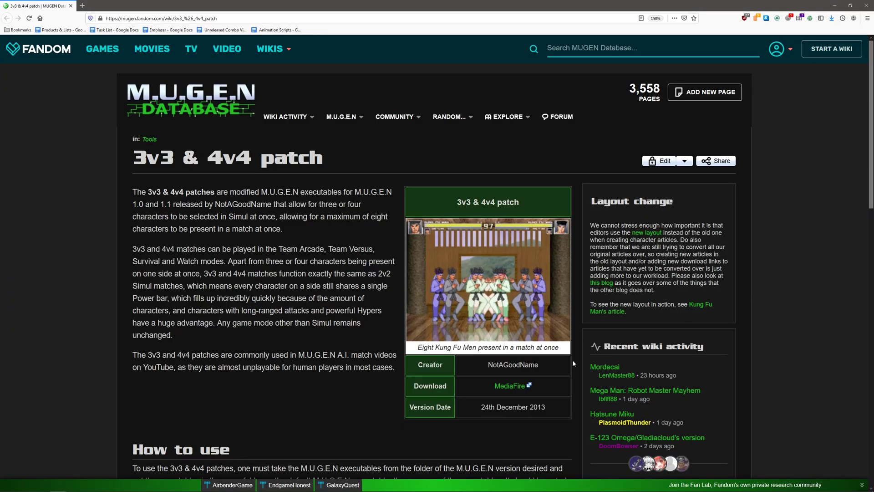
click(502, 388)
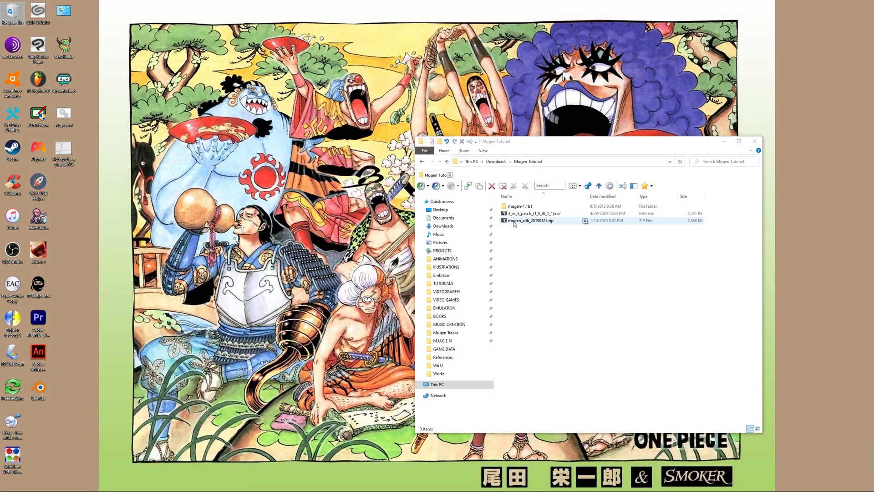
Step: Extract the contents of the mugen folder in mugen_a4b_20190325.zip into the mugen-1.1b1 folder
double_click(516, 221)
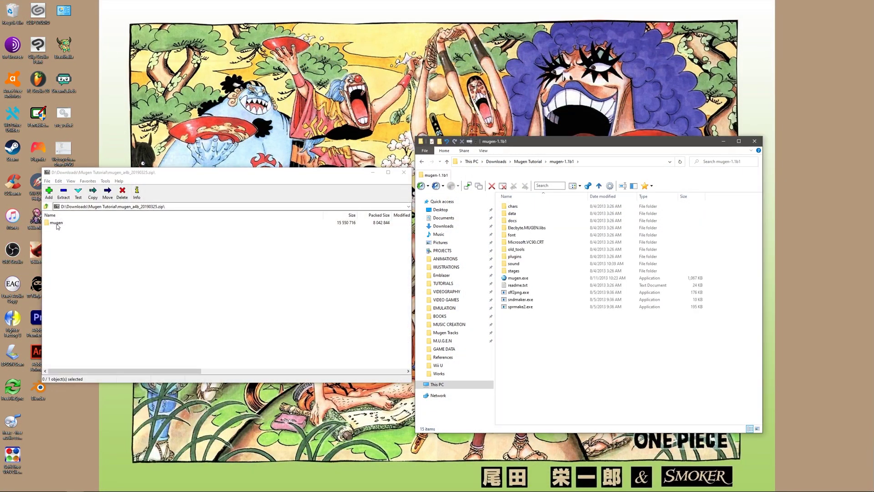
double_click(57, 223)
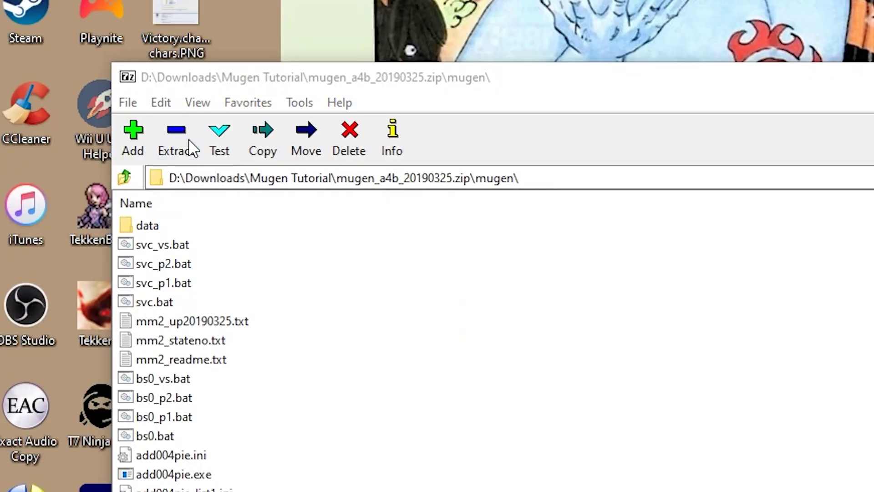
click(64, 193)
click(402, 135)
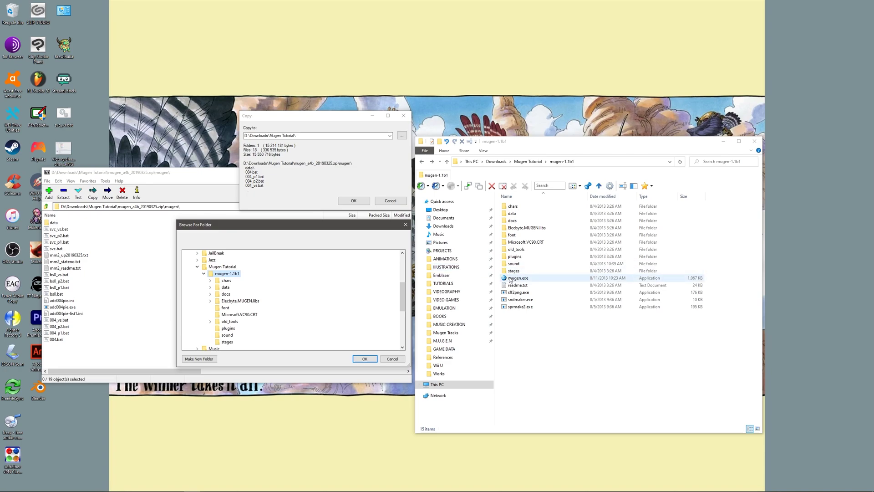
click(365, 360)
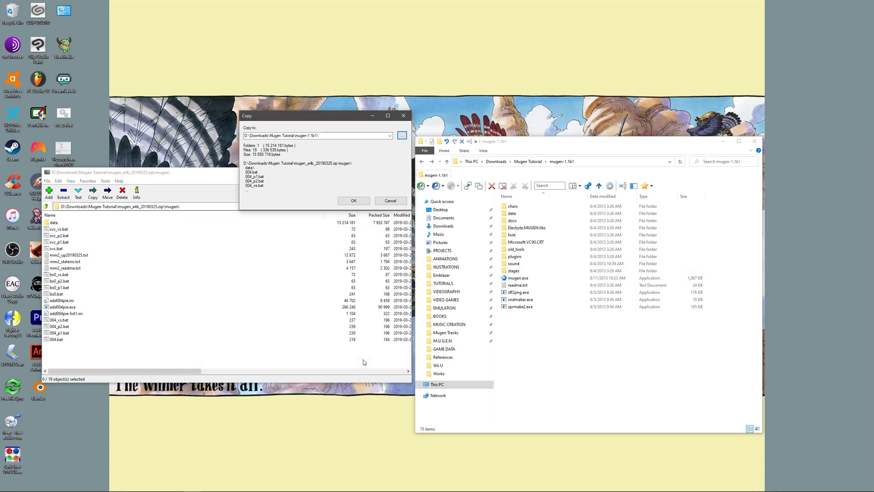
click(353, 201)
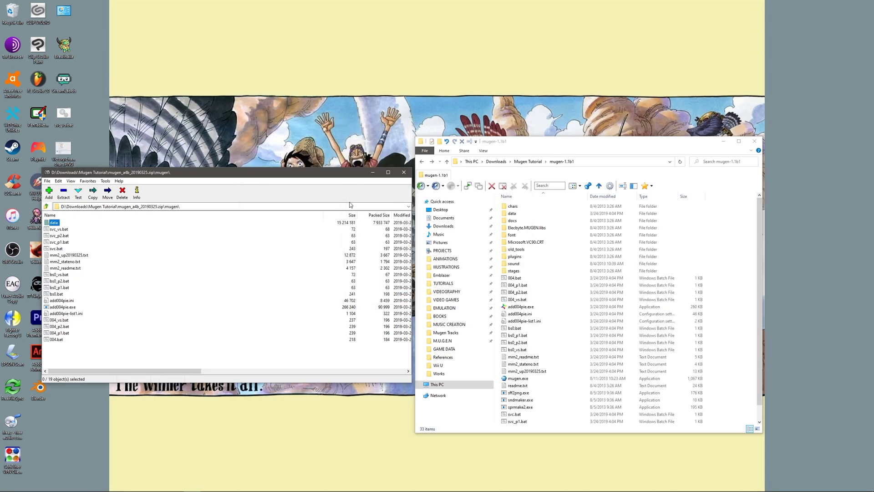
click(538, 426)
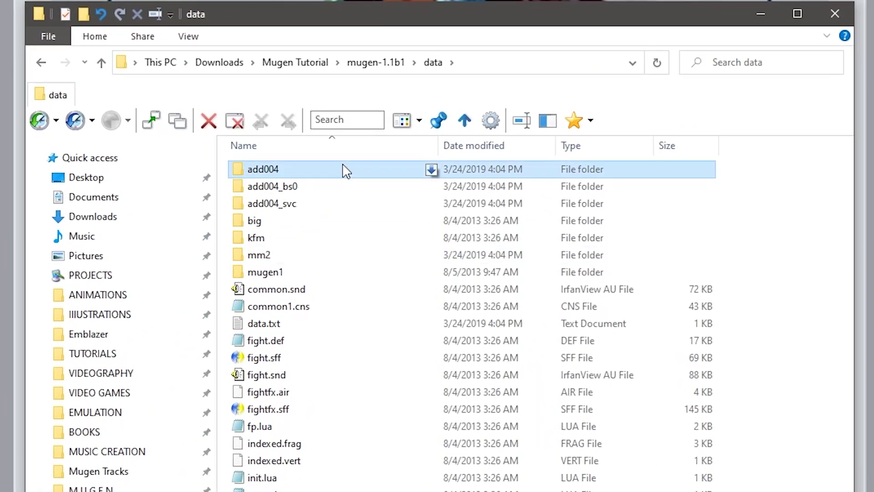
Step: Examine the contents of the add004, add004_bs0 and add004_svc folders inside the data folder
double_click(347, 170)
click(264, 228)
click(431, 65)
double_click(299, 187)
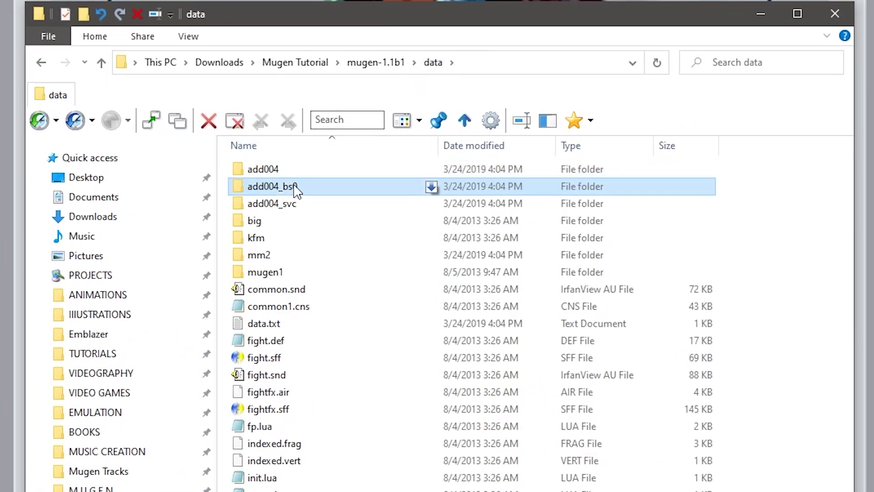
click(271, 203)
click(433, 62)
double_click(296, 203)
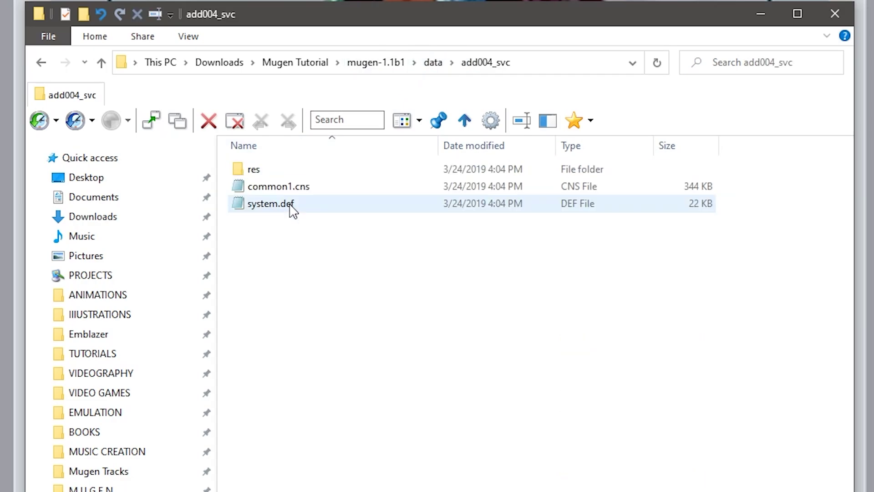
click(293, 205)
click(433, 62)
Step: Highlight the 004, bs0 and svc batch files in the mugen-1.1b1 folder, and clear the selection
drag(737, 155, 651, 213)
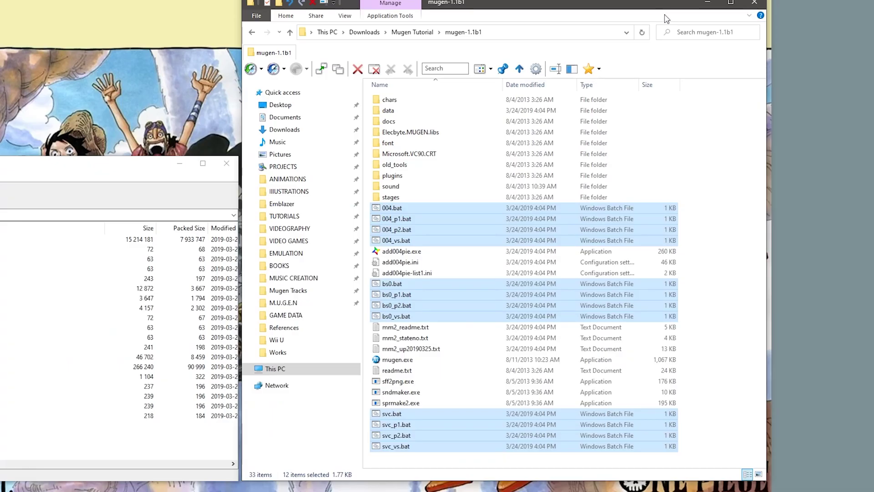
click(725, 272)
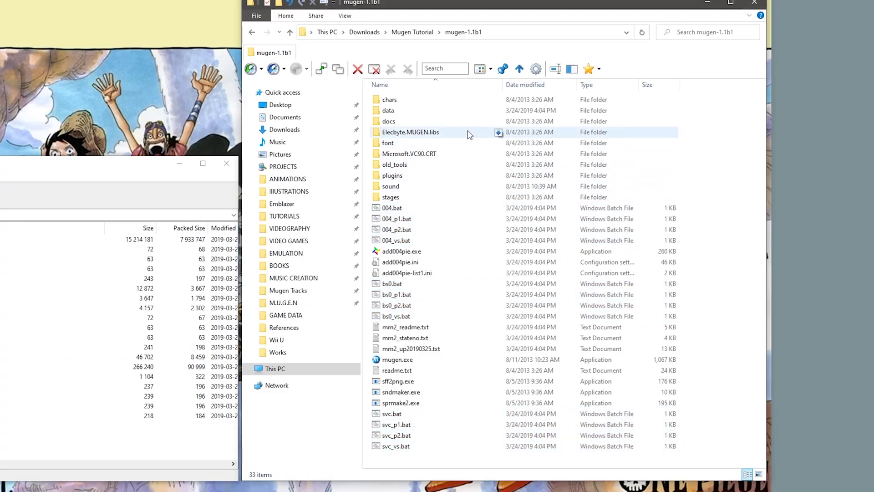
Step: Open select.def from the data folder for editing
double_click(396, 113)
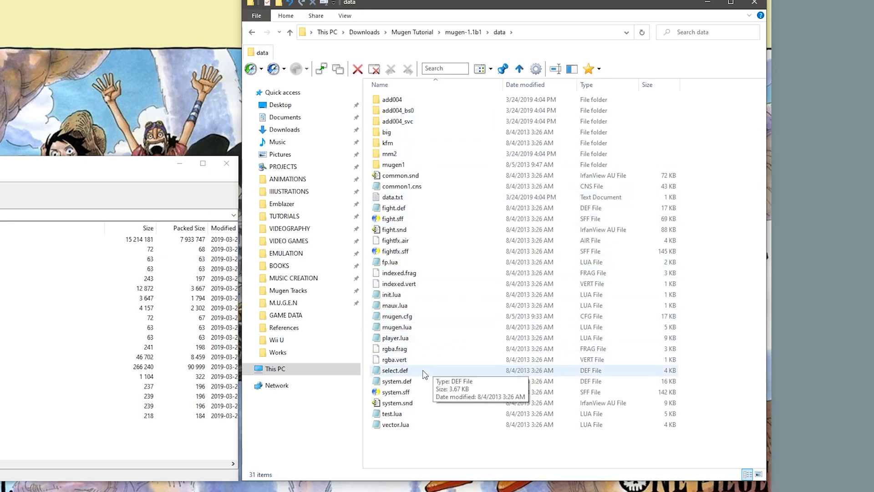
click(397, 372)
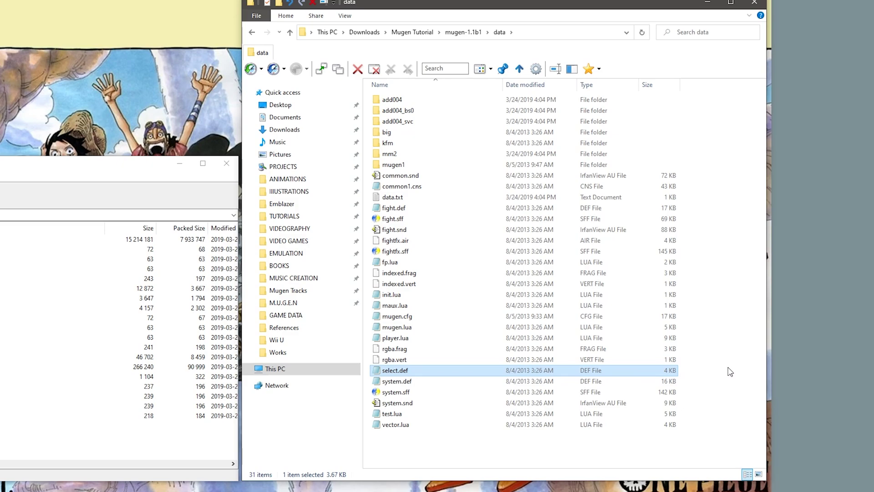
double_click(391, 371)
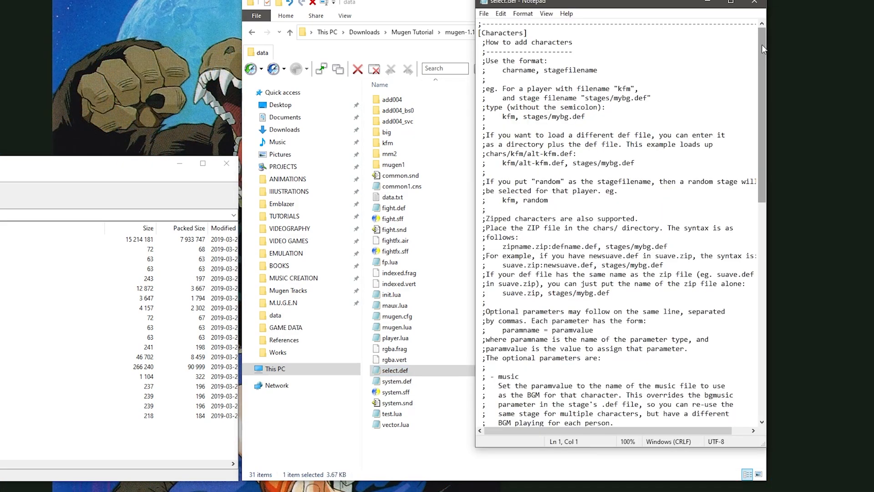
Step: Paste the copied list of WIN/ character paths below the kfm720 entry in the characters section of select.def
drag(761, 44, 743, 214)
click(523, 339)
click(501, 13)
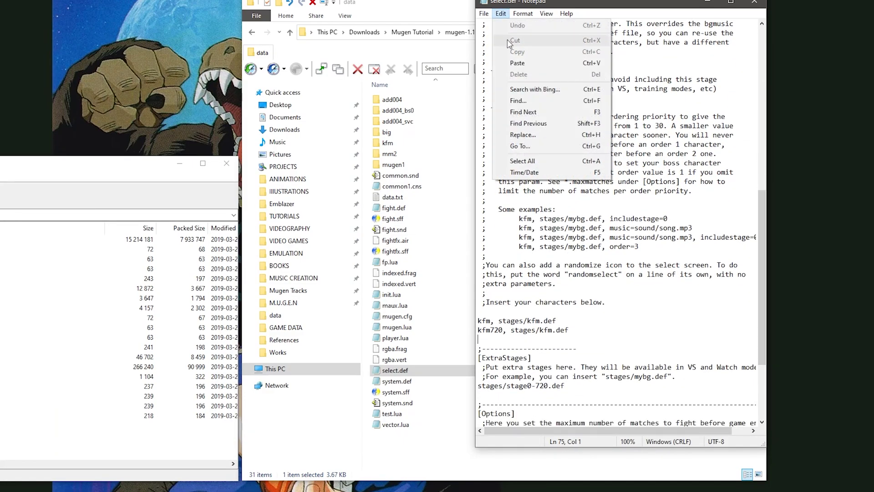
click(521, 64)
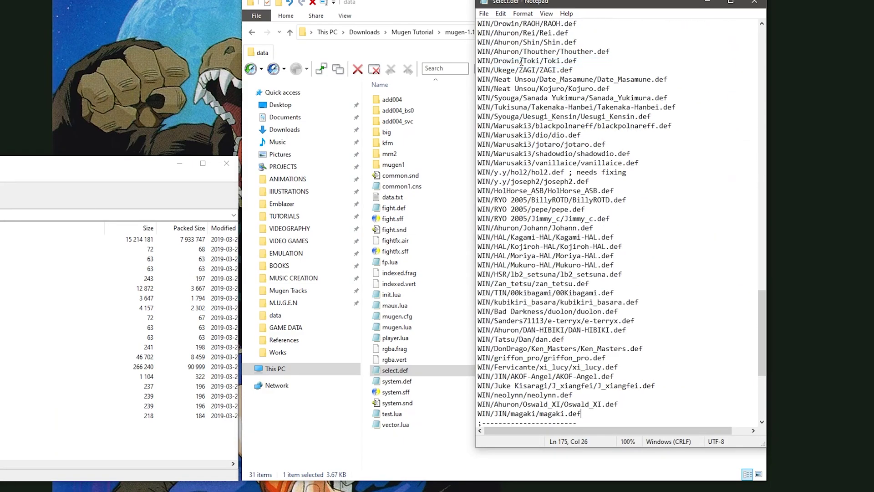
drag(762, 321, 759, 217)
drag(760, 217, 761, 181)
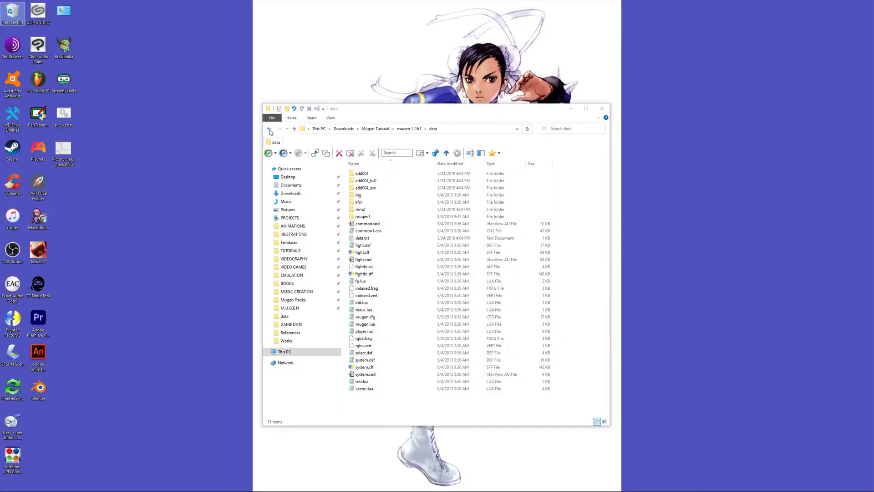
Step: Return to the mugen-1.1b1 folder and launch add004pie.exe
key(alt+Up)
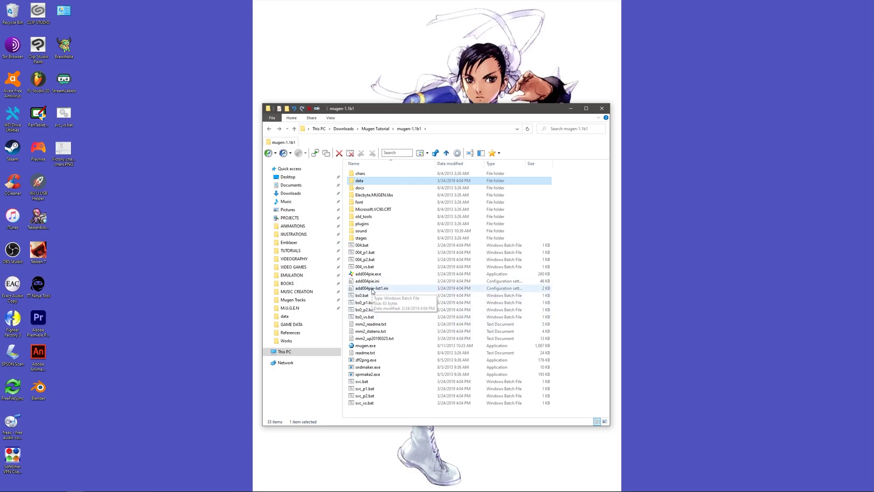
click(368, 275)
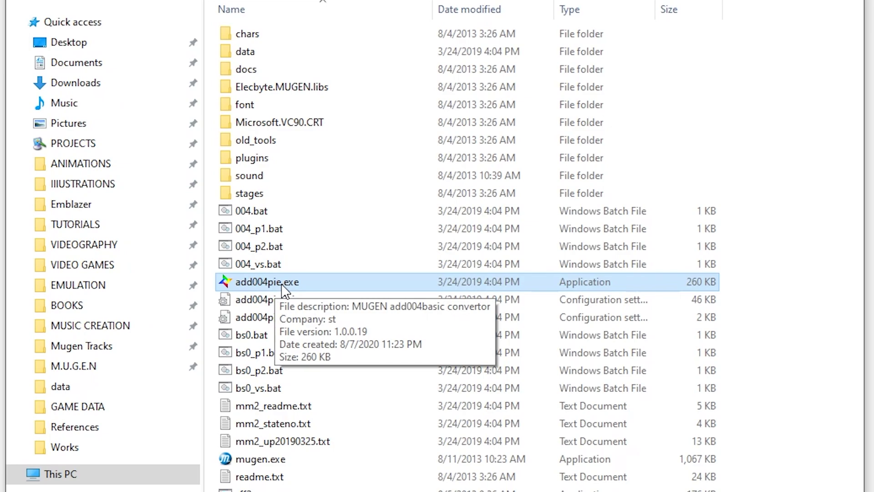
double_click(283, 284)
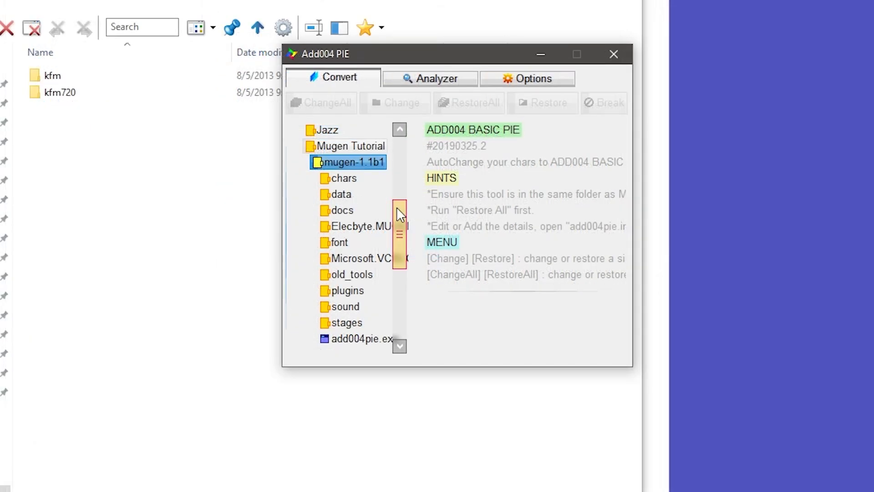
Step: Select mugen.exe in the mugen-1.1b1 folder and convert all its characters to Add004 with ChangeAll
drag(397, 207, 395, 241)
click(351, 231)
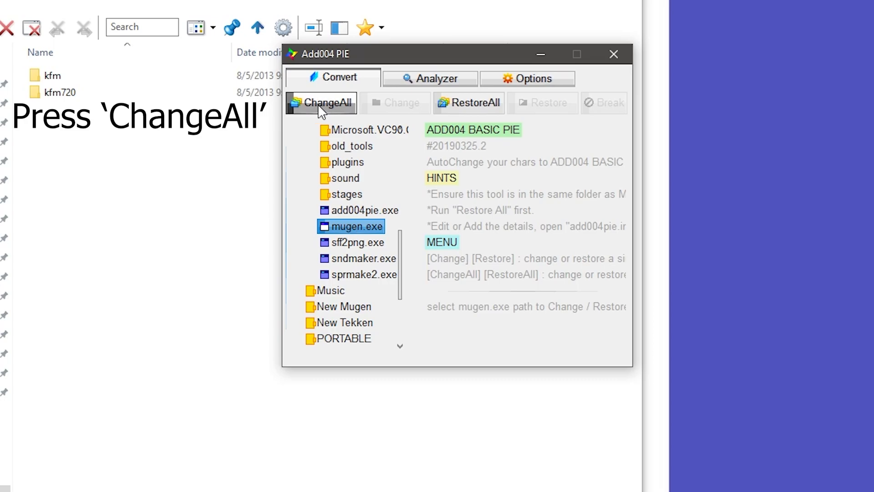
click(332, 102)
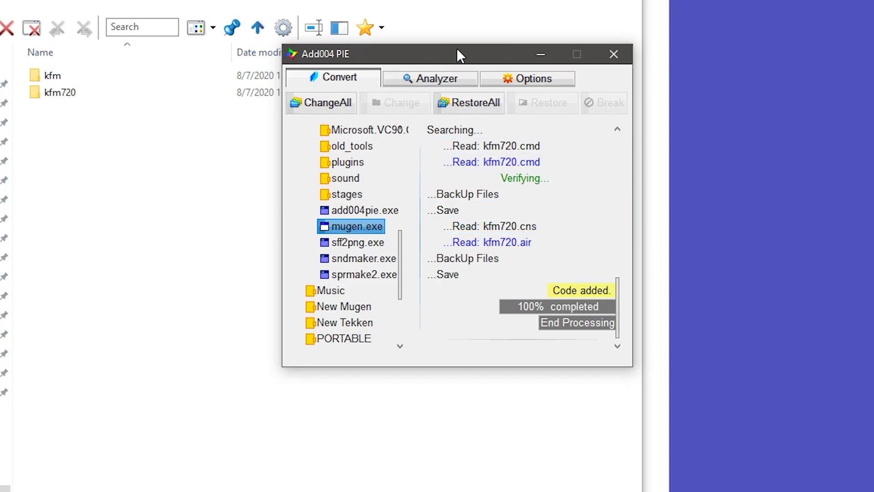
drag(457, 53, 455, 121)
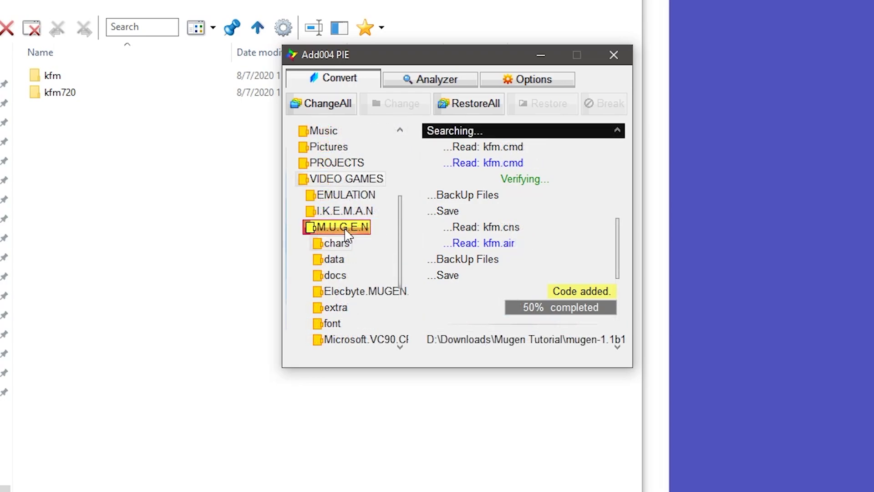
Step: Browse the M.U.G.E.N chars folder through 1.0 and Aperson98 to the peter character's def file, then collapse the 1.0 folder
click(338, 247)
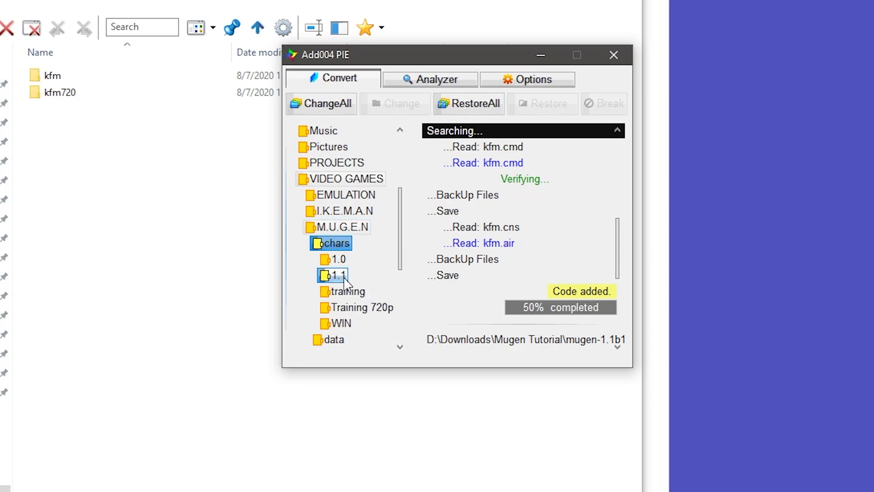
click(349, 289)
click(338, 259)
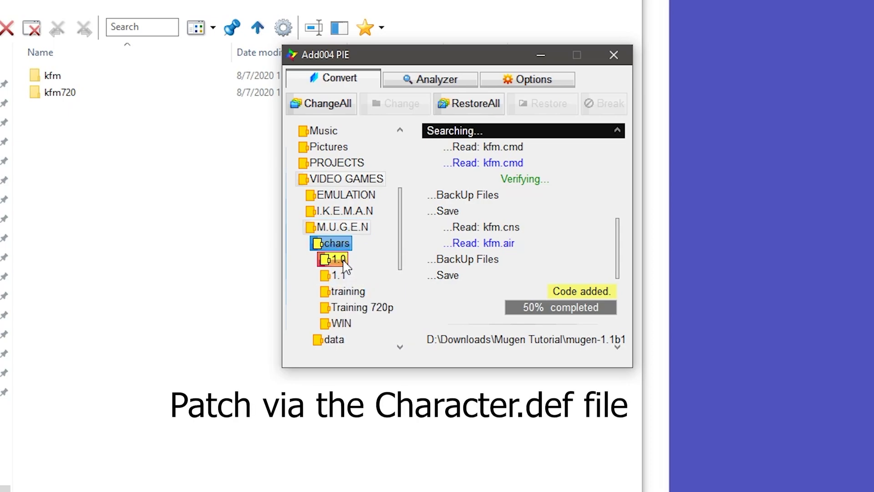
scroll(354, 309, down, 1)
click(356, 261)
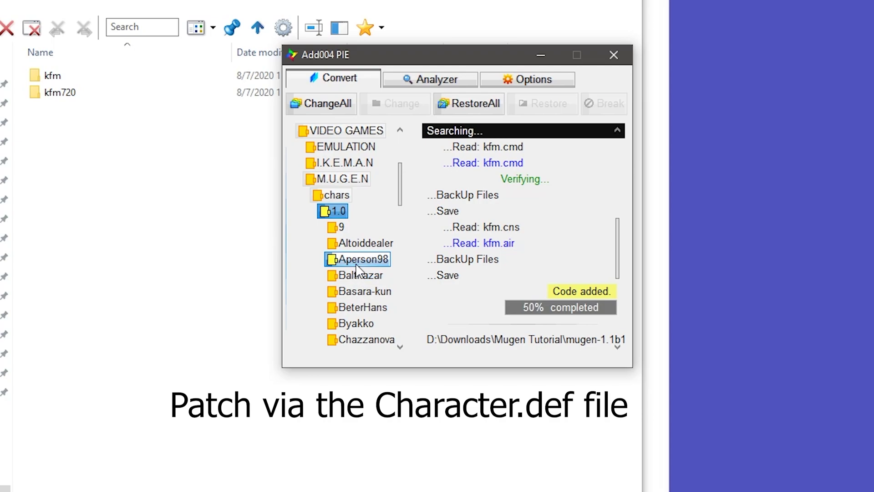
click(358, 277)
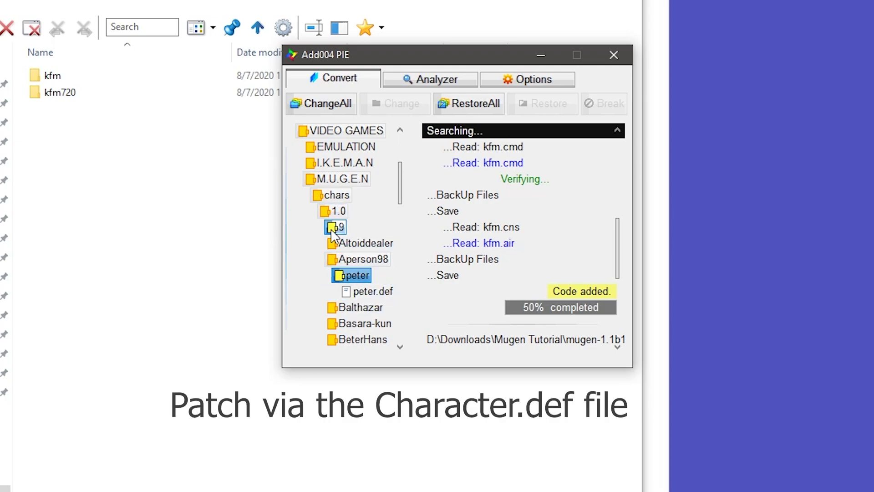
click(345, 215)
click(339, 210)
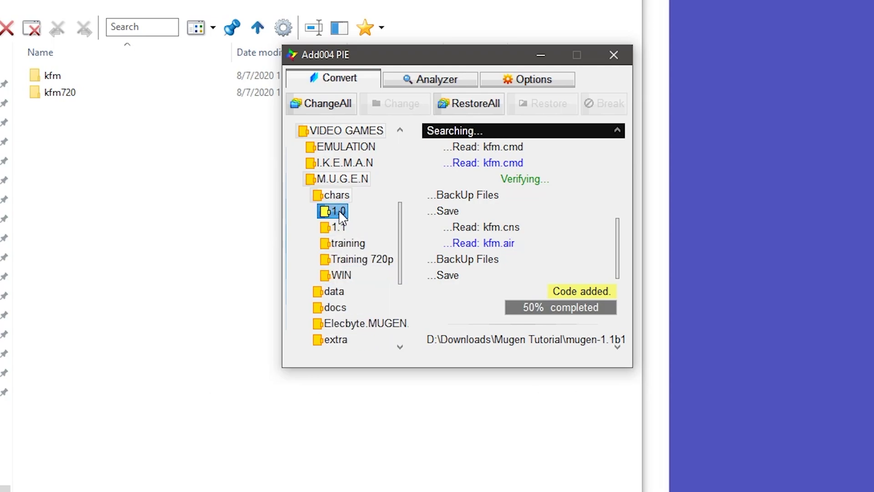
Step: Browse the 1.1 character folder through BeterHans to the Chun_LI_JJ def files, and collapse those folders again
click(343, 226)
click(362, 242)
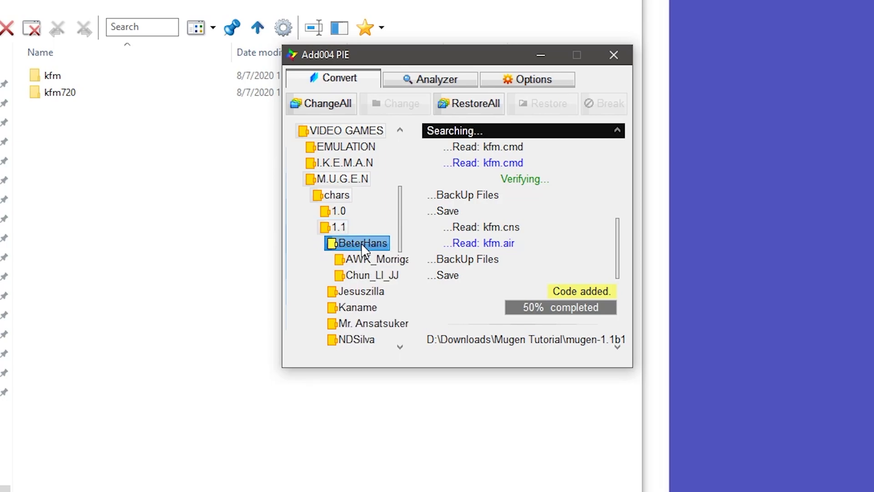
drag(364, 259, 365, 275)
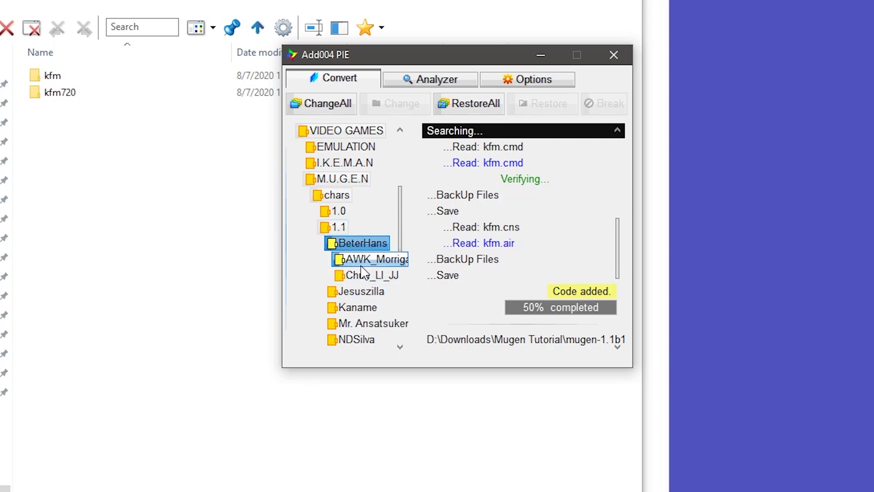
click(368, 276)
scroll(371, 291, down, 1)
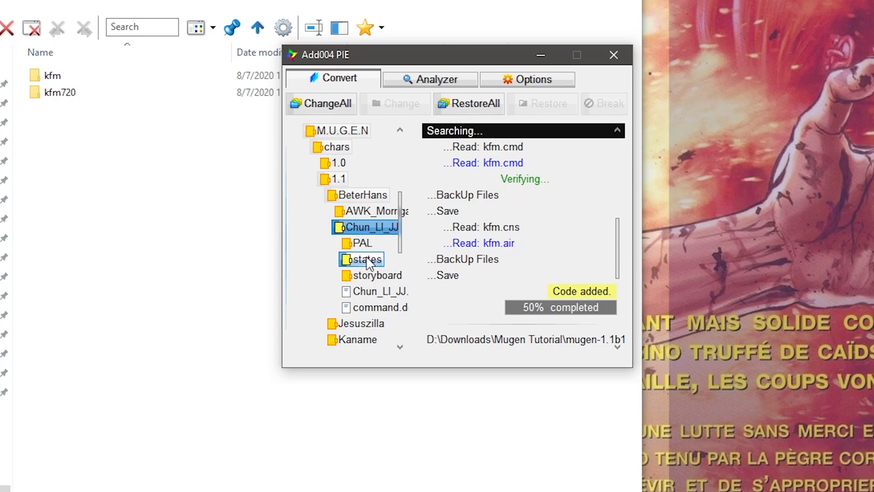
click(358, 196)
click(334, 181)
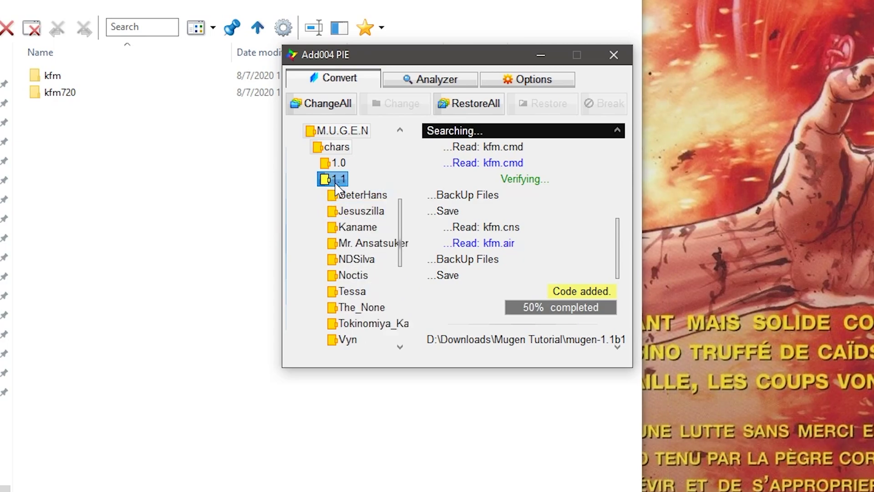
click(341, 178)
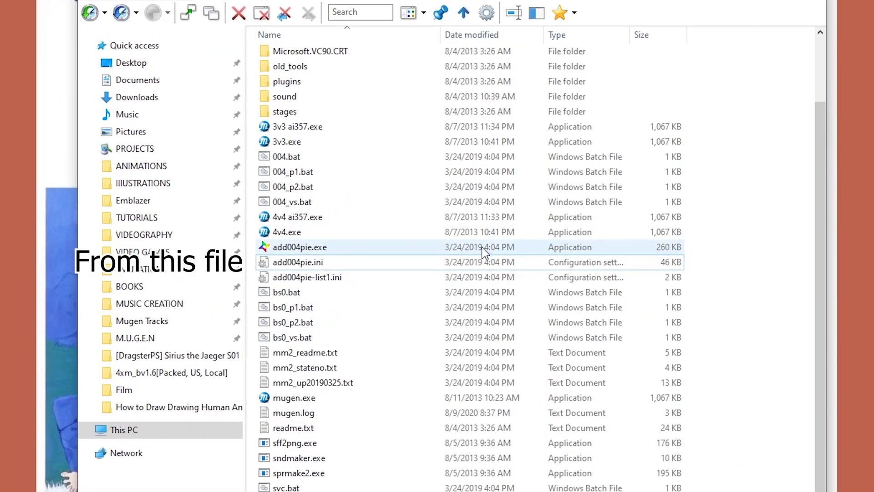
Step: Open add004pie.ini and examine the code blocks in its Additions section, starting from Add.Basic[Start]
double_click(334, 262)
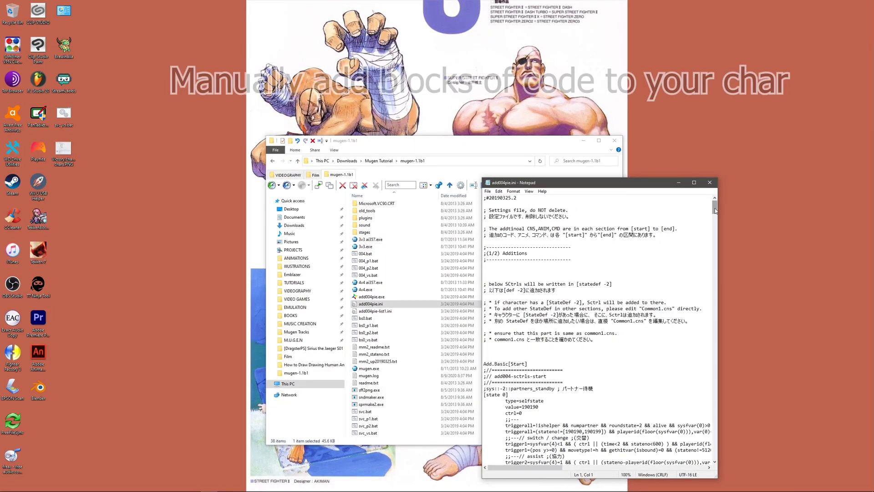
drag(715, 211, 714, 212)
scroll(714, 210, down, 5)
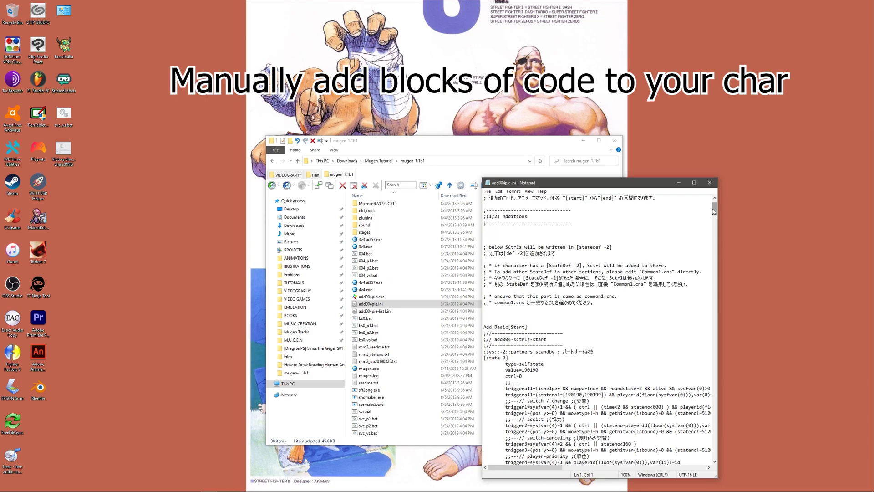
scroll(714, 211, down, 14)
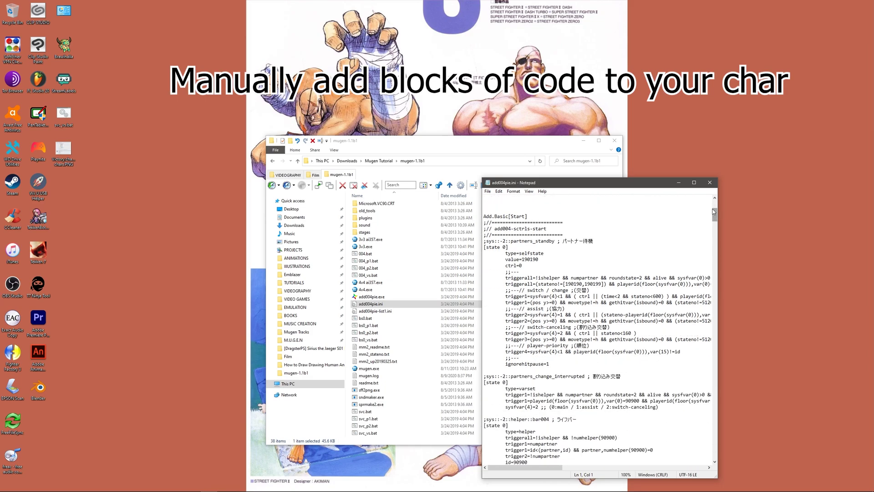
scroll(714, 212, down, 12)
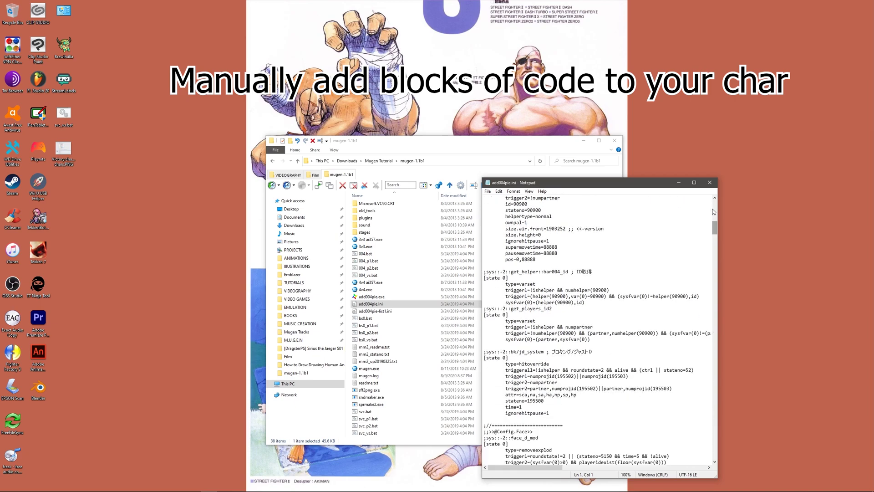
scroll(714, 211, down, 5)
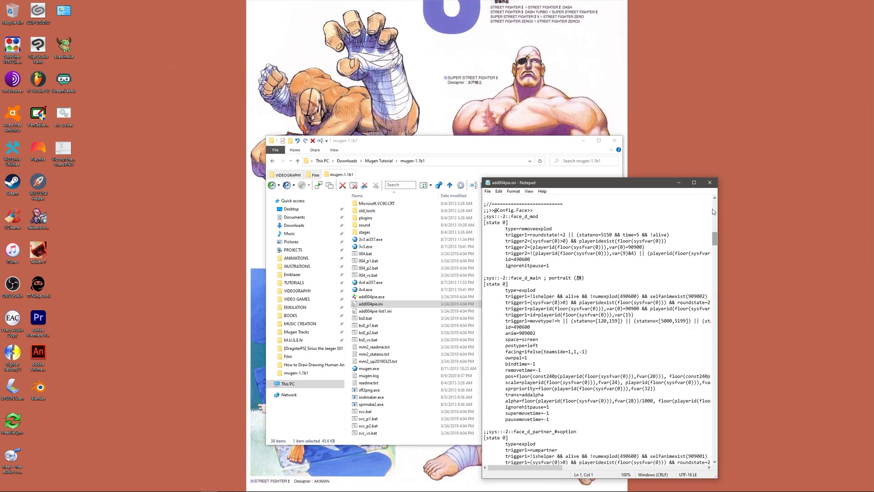
scroll(712, 214, up, 15)
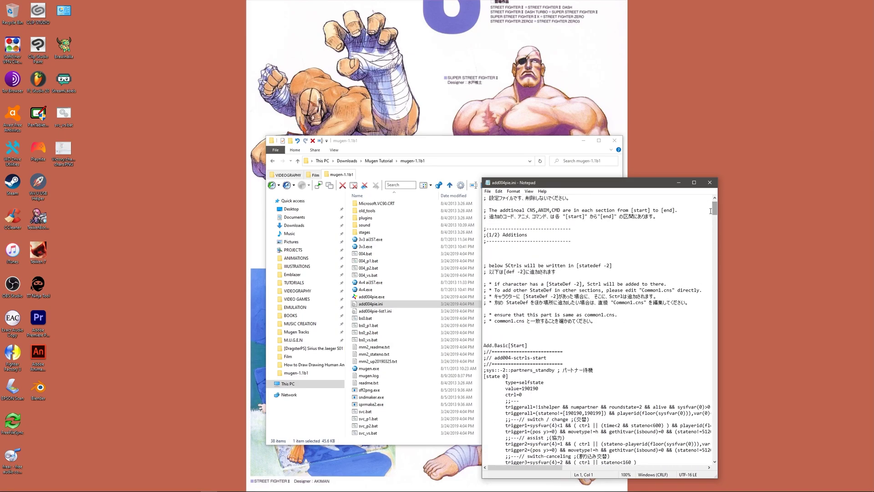
scroll(653, 240, down, 3)
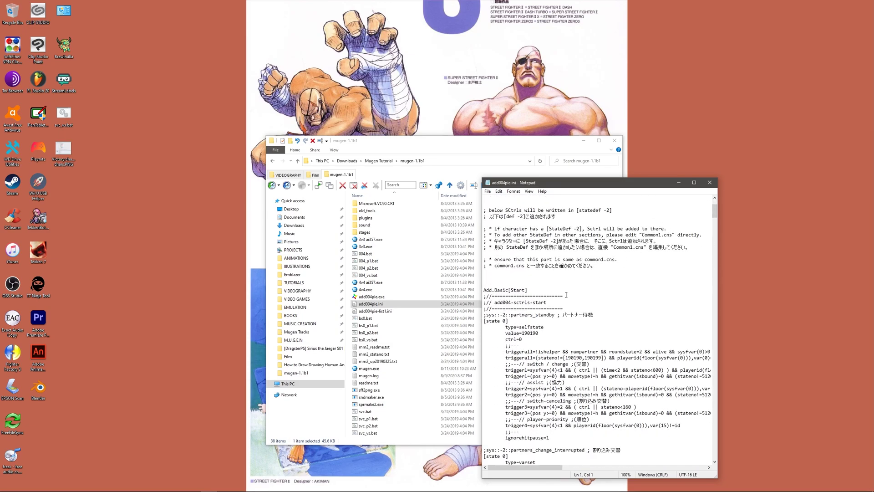
scroll(566, 295, down, 1)
drag(547, 284, 499, 272)
click(554, 284)
click(551, 276)
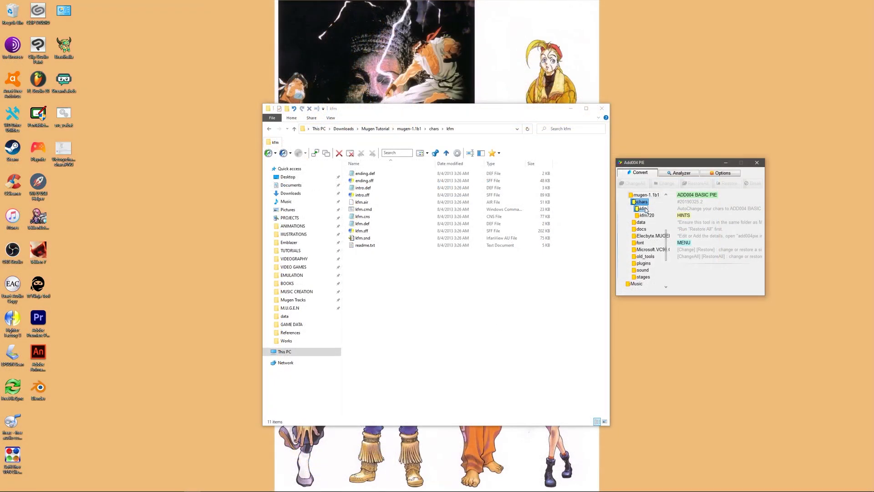
Step: Select kfm.def in the kfm character folder, run Restore on it, and convert it with Change
click(645, 208)
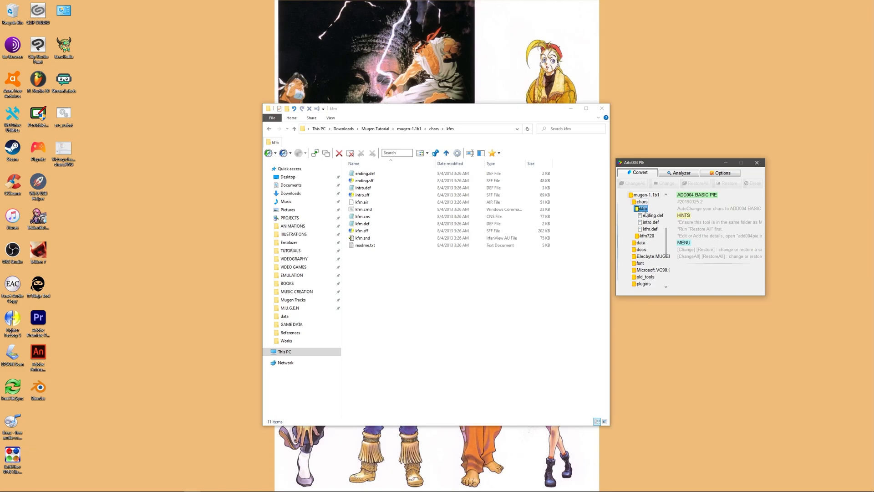
click(650, 229)
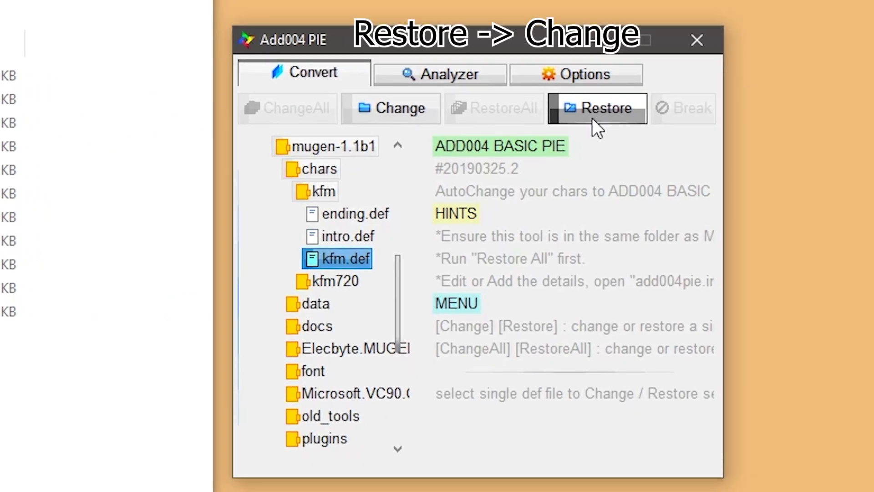
click(592, 117)
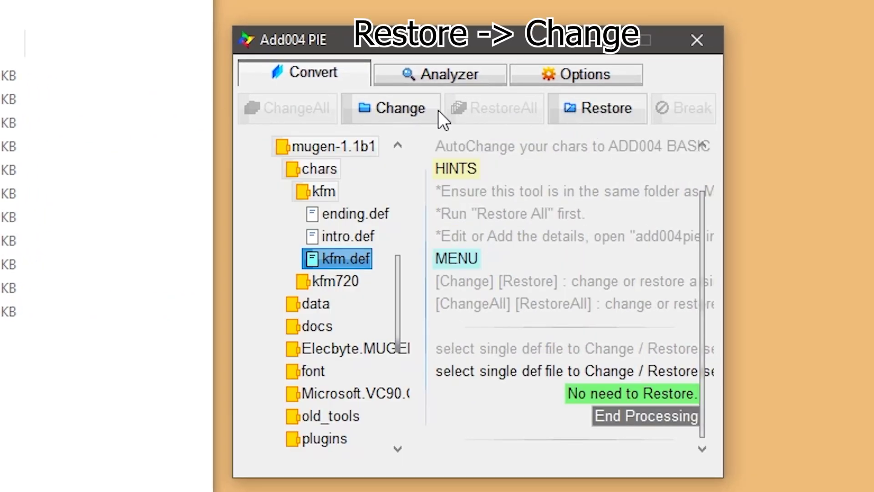
click(395, 111)
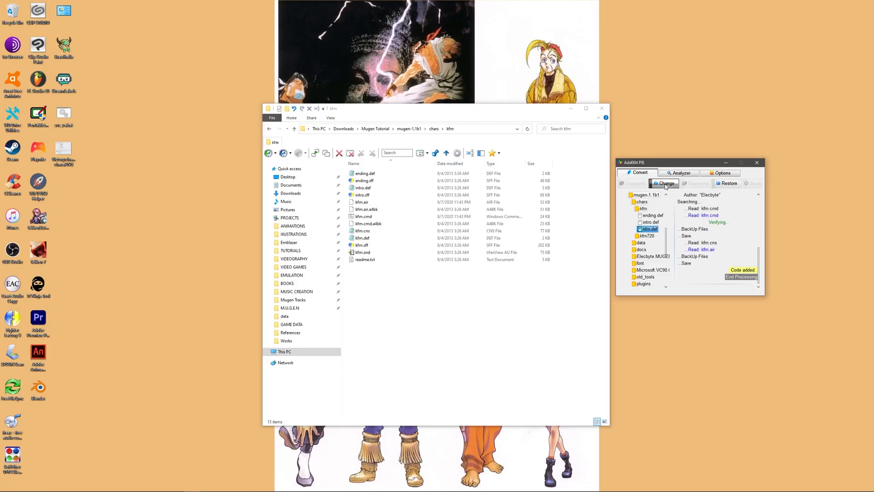
Step: Select kfm720.def in the kfm720 character folder and run Restore on it
click(651, 236)
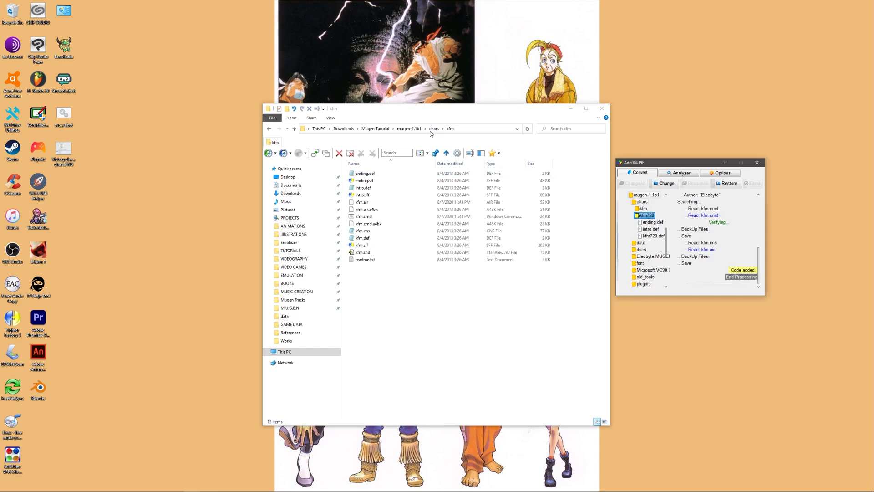
click(654, 235)
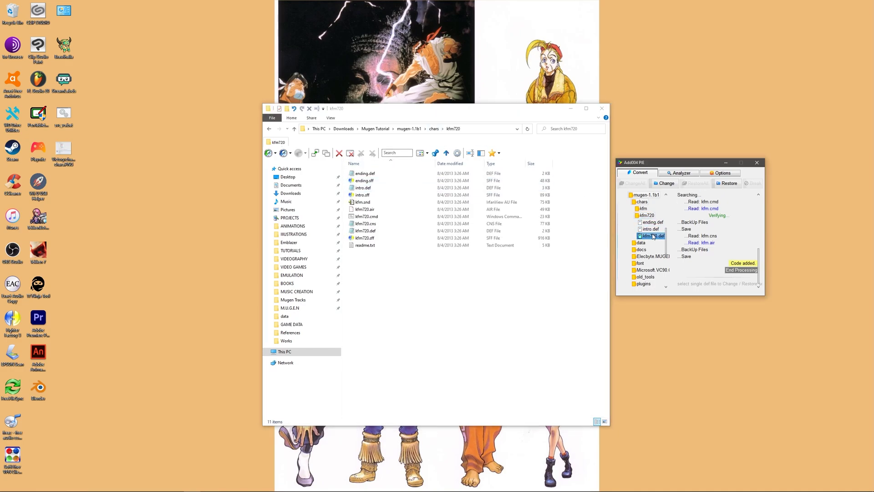
click(728, 187)
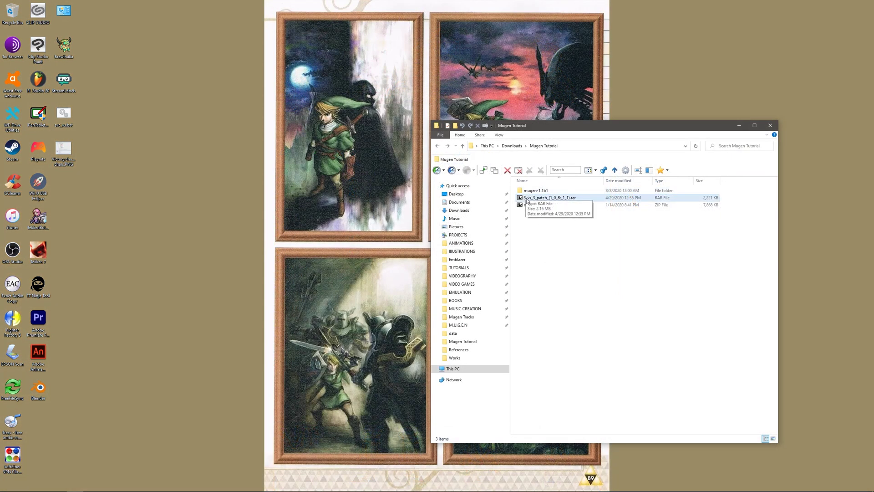
Step: Open 3_vs_3_patch_(1_0_&_1_1).rar and extract the 3 vs 3 patch for Mugen 1.1 files into the mugen-1.1b1 folder
double_click(532, 199)
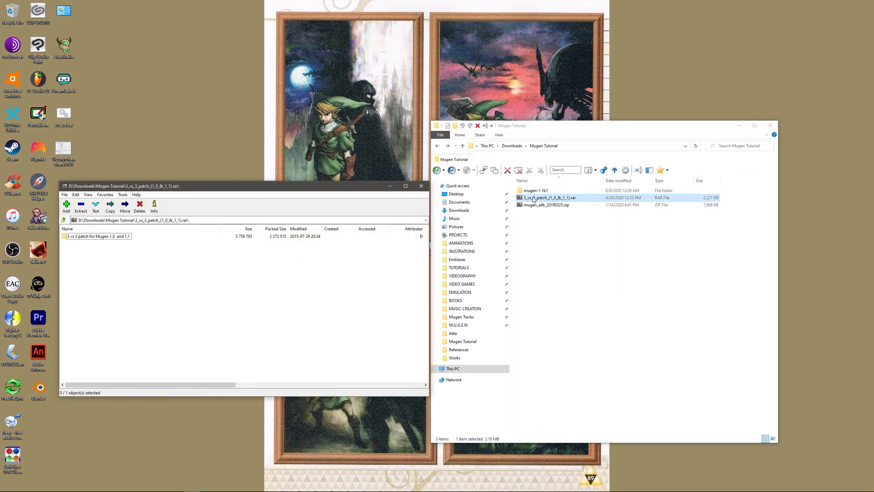
double_click(534, 190)
click(97, 240)
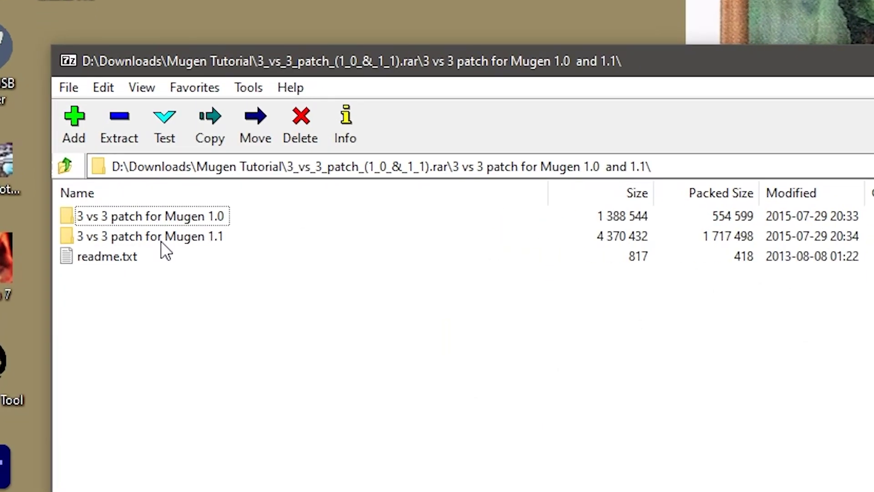
double_click(161, 240)
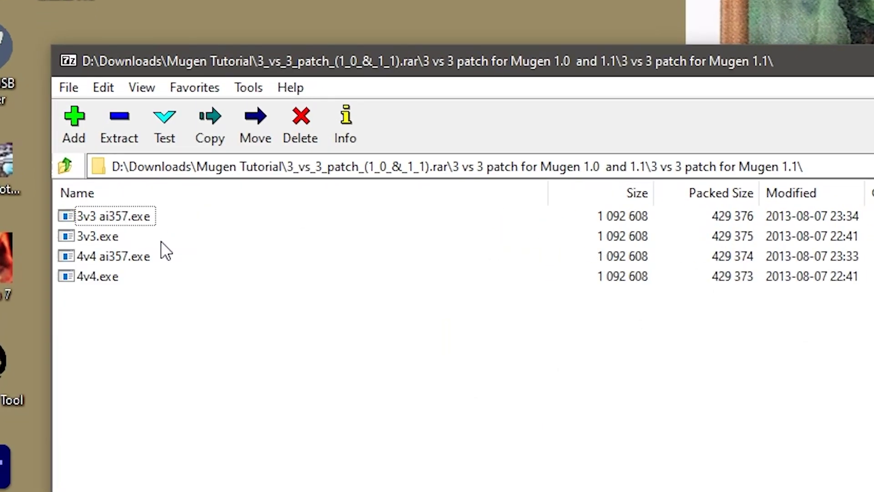
click(127, 124)
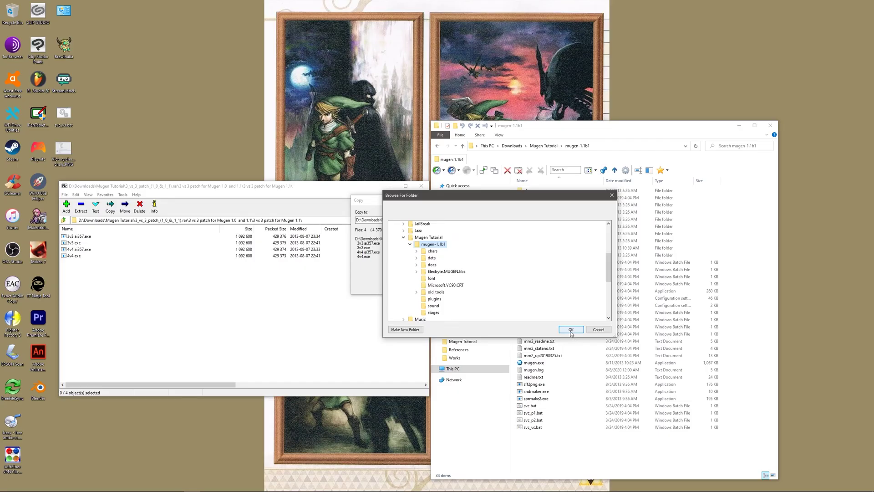
click(571, 329)
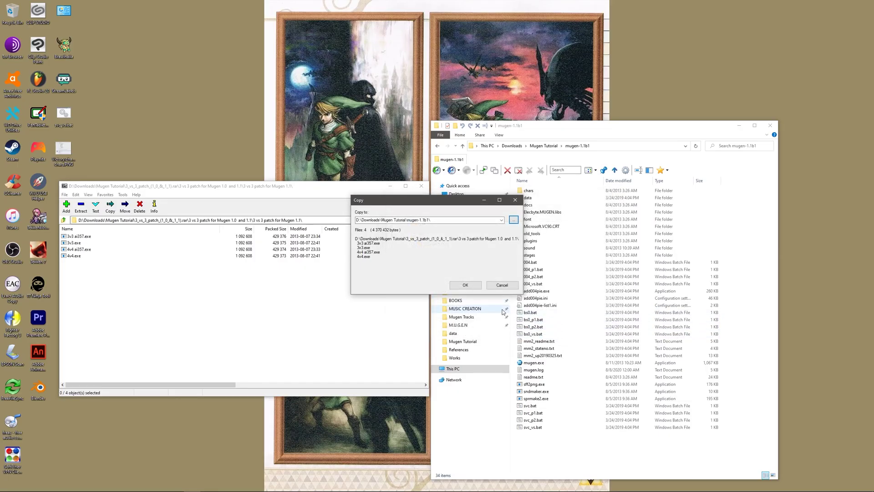
click(464, 286)
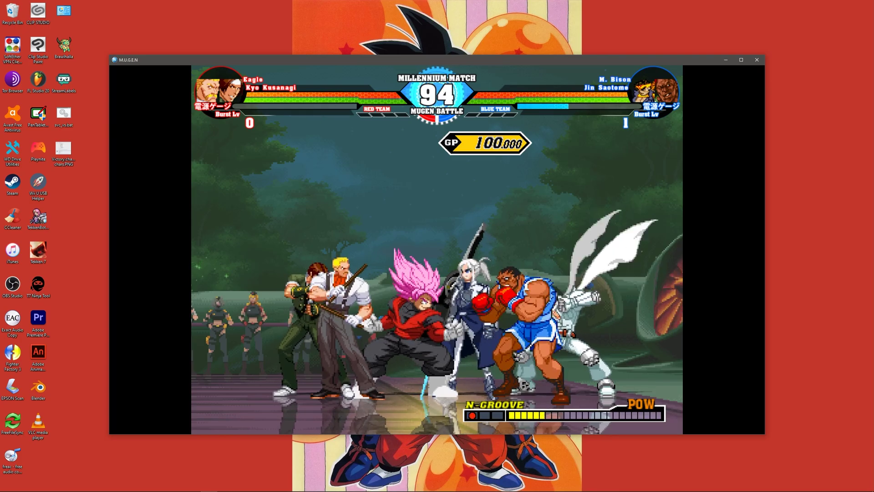
Step: Walk the player 1 character towards the opponent and back again in the training match
double_click(393, 297)
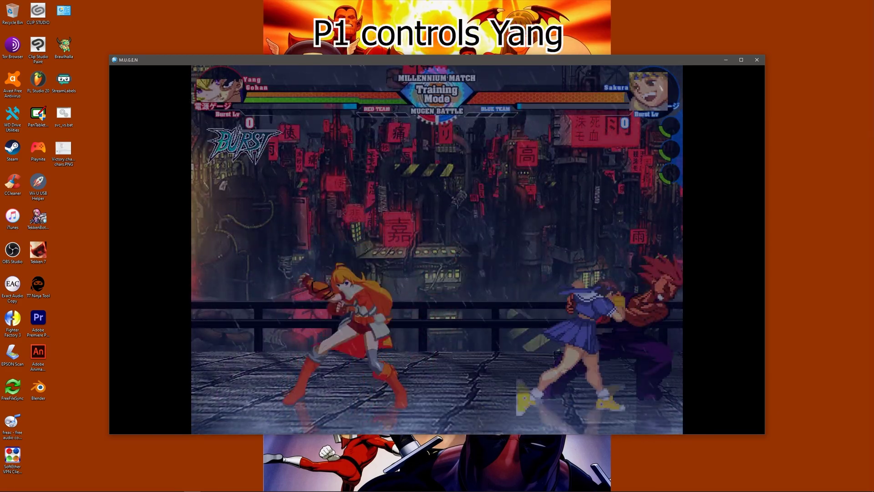
key(Right)
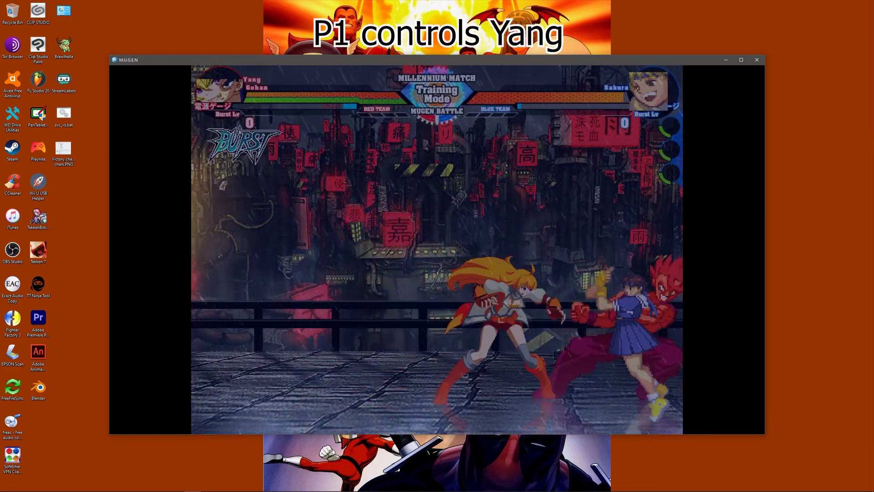
key(Left)
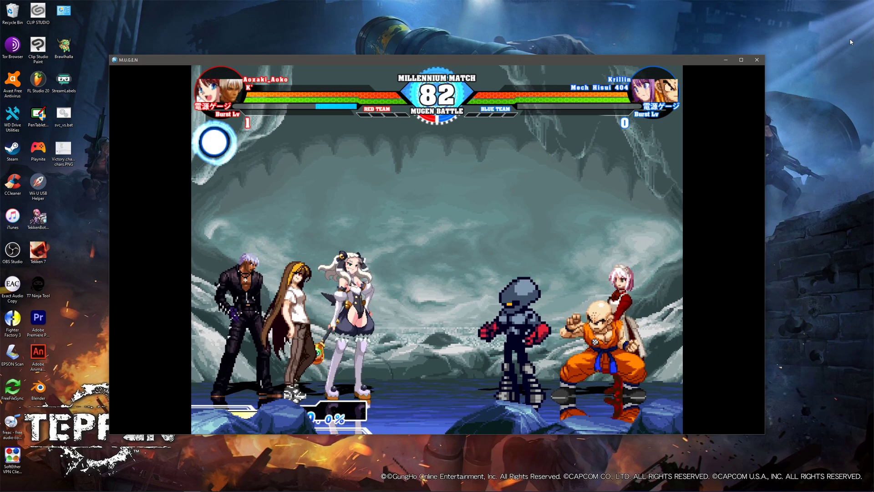
Step: Toggle player 1 and Krillin between human and AI control in the team match
key(ctrl+1)
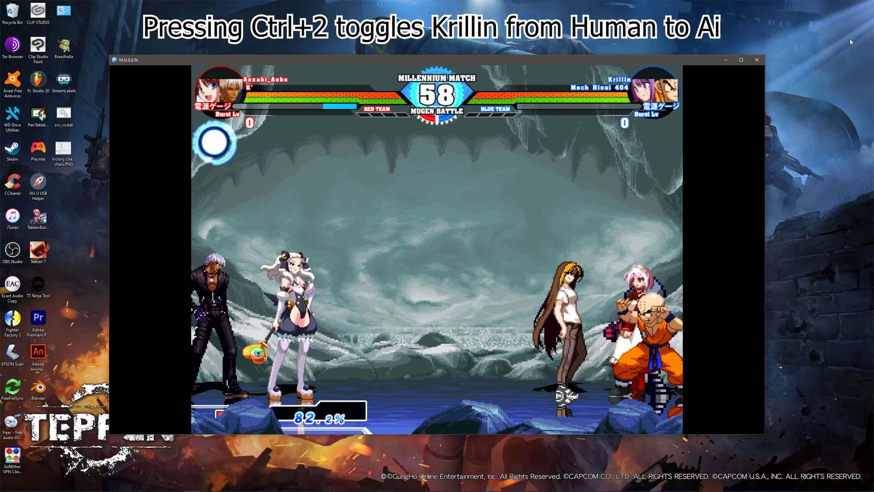
key(ctrl+2)
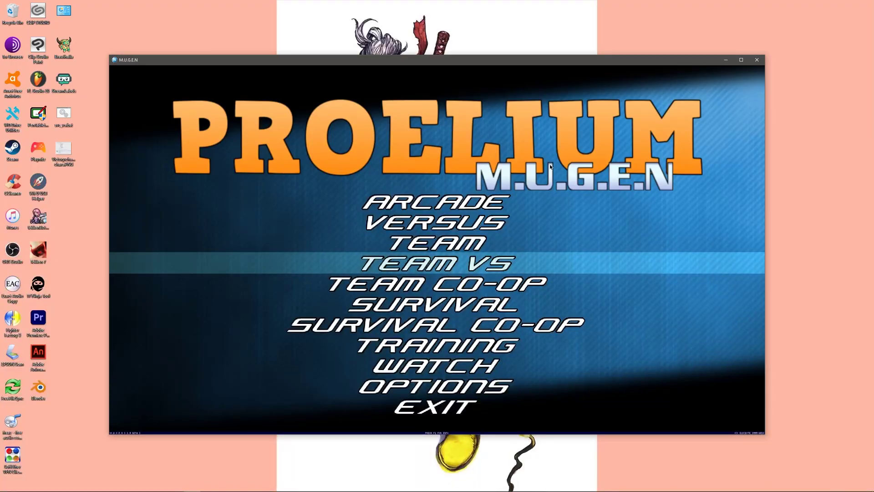
Step: Start a Watch mode match from the game's main menu and leave it again
key(Down)
key(Down)
key(Down)
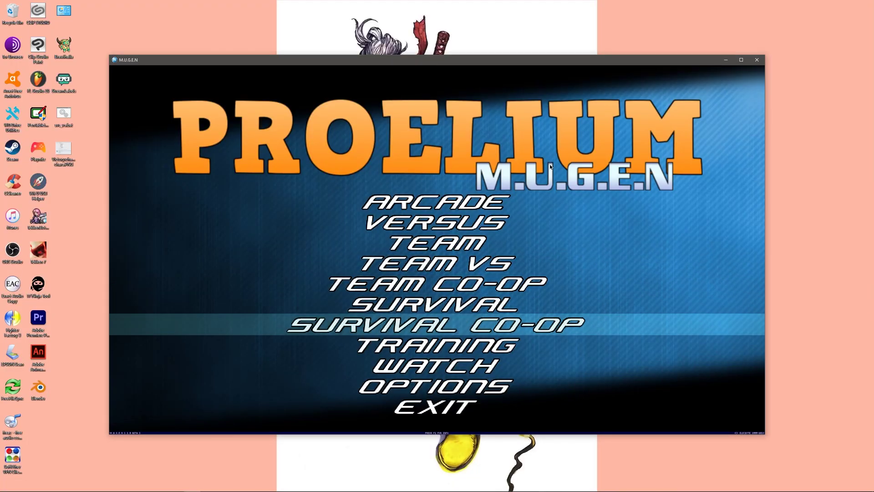
key(Down)
key(Down)
key(Return)
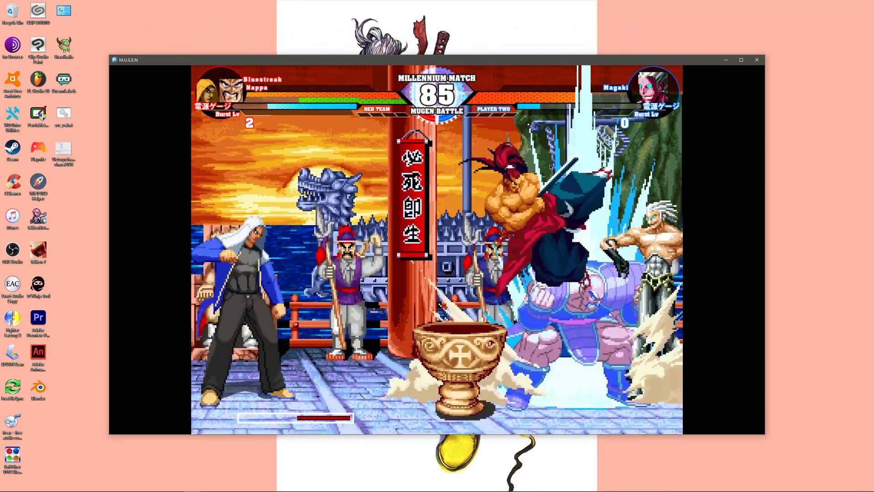
key(Escape)
key(Return)
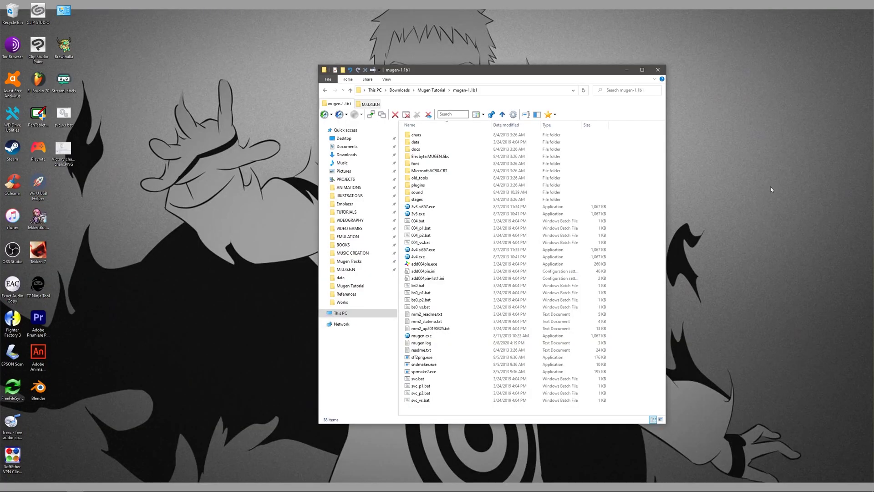
Step: In the mugen-1.1b1 folder, select the four 3v3 and 4v4 executables, and then all the 004, bs0 and svc batch files
ctrl+click(426, 250)
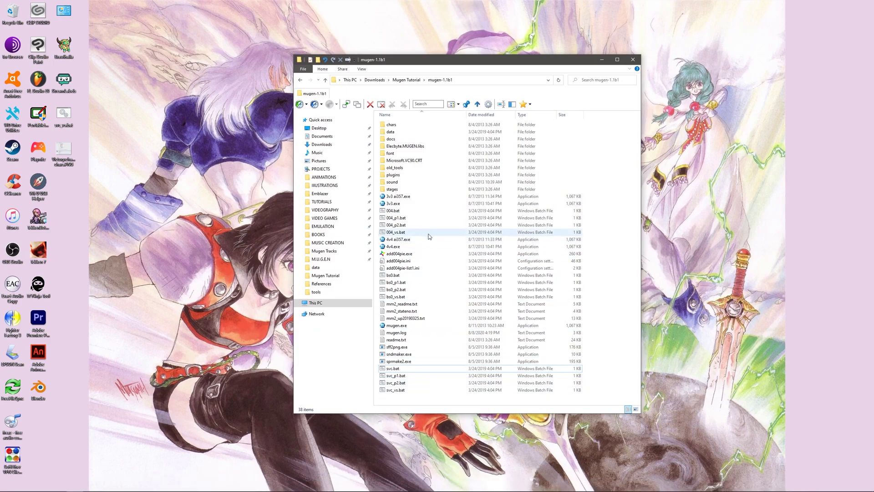
drag(439, 199, 433, 248)
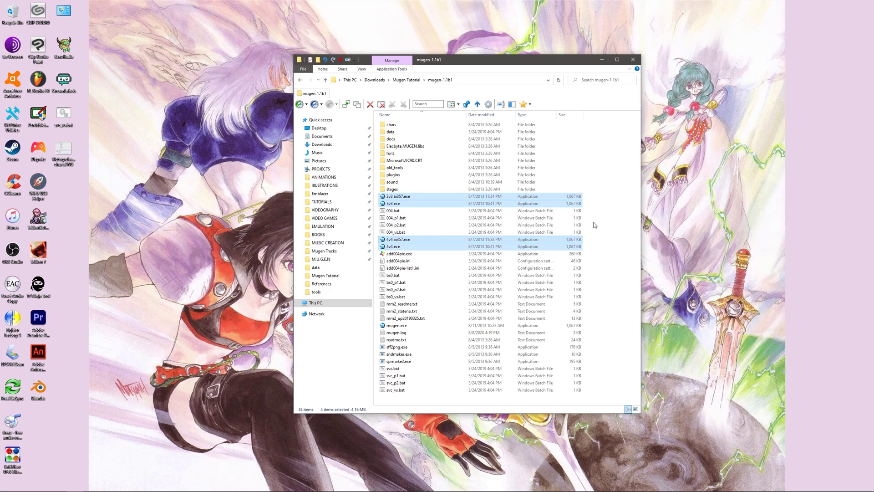
drag(590, 212, 587, 233)
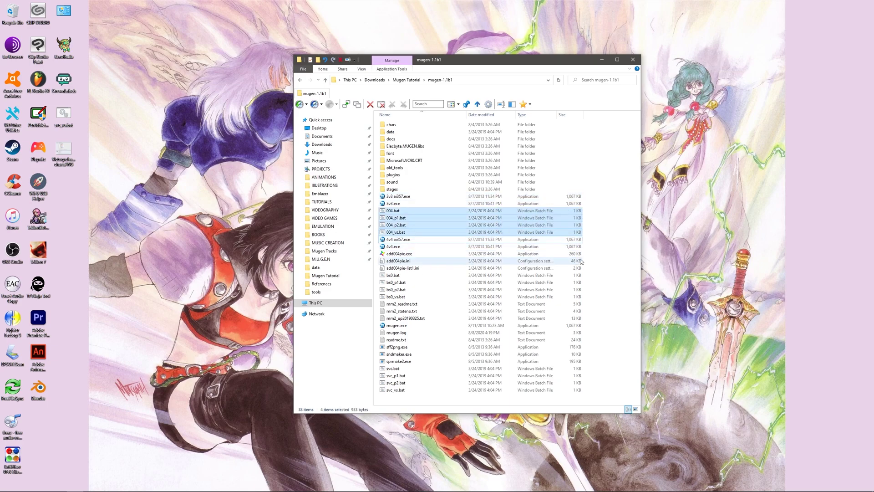
drag(595, 272, 539, 299)
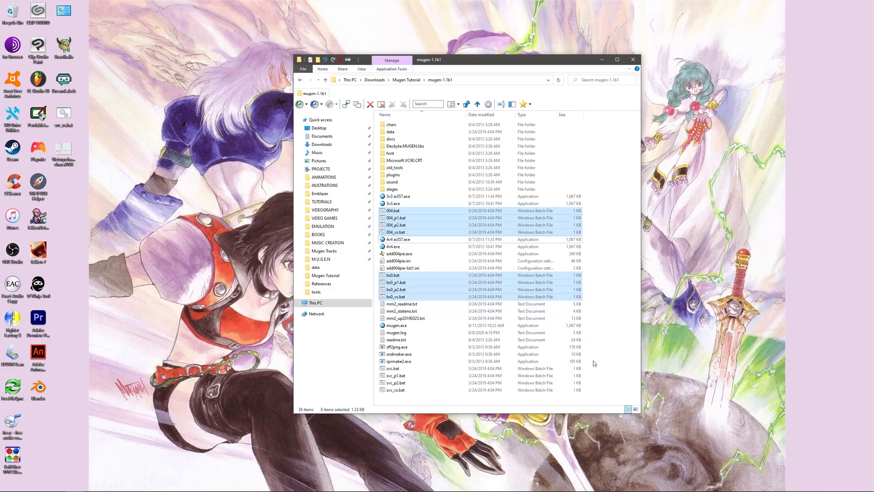
drag(591, 370, 563, 394)
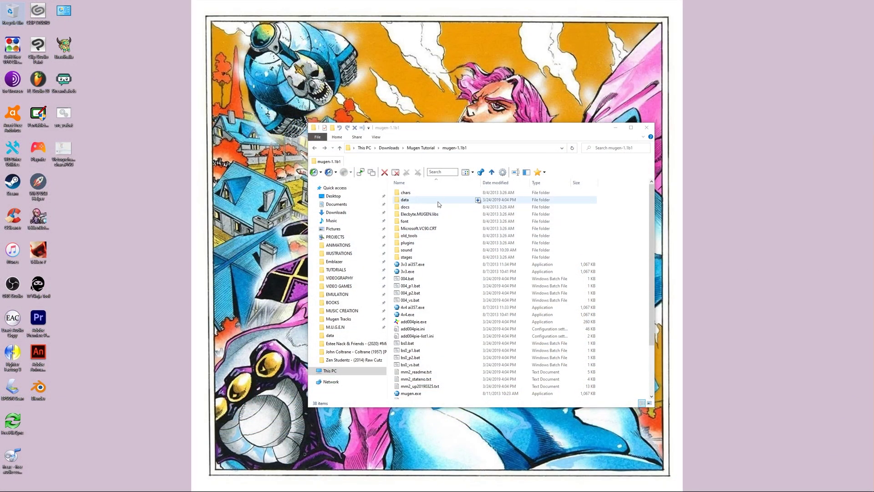
Step: Open the mugen.cfg configuration file from the data folder in Notepad
double_click(405, 201)
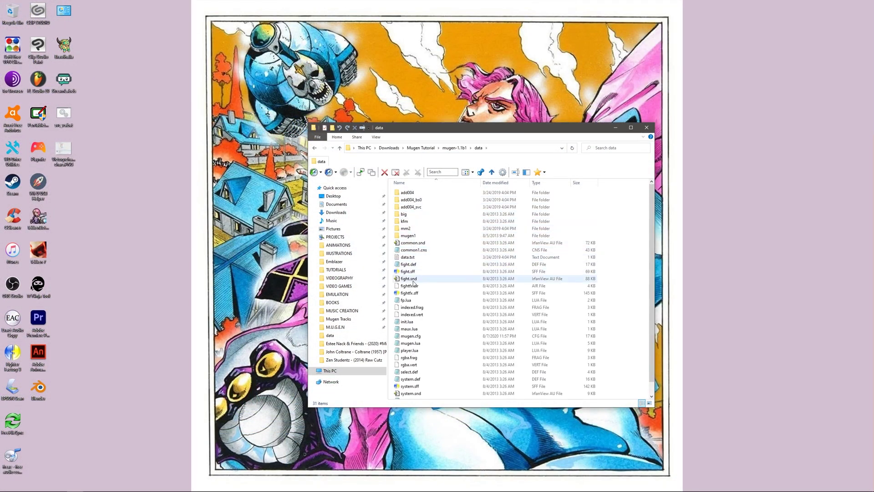
click(419, 338)
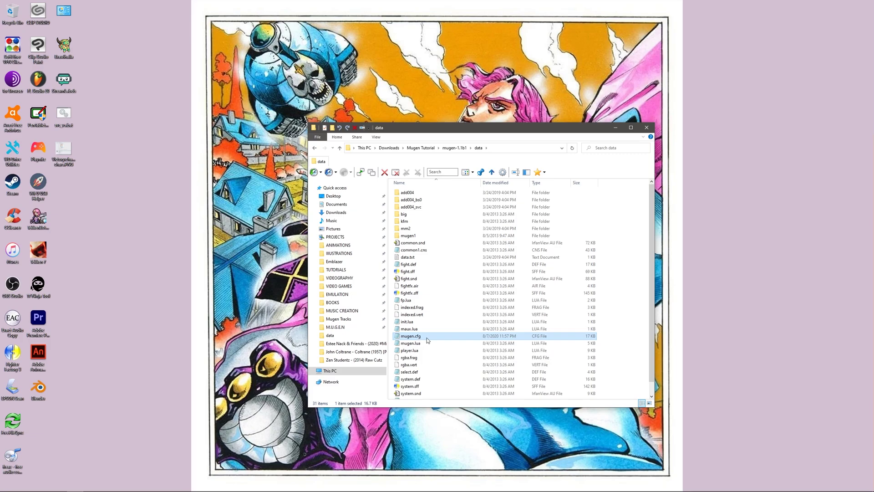
double_click(427, 338)
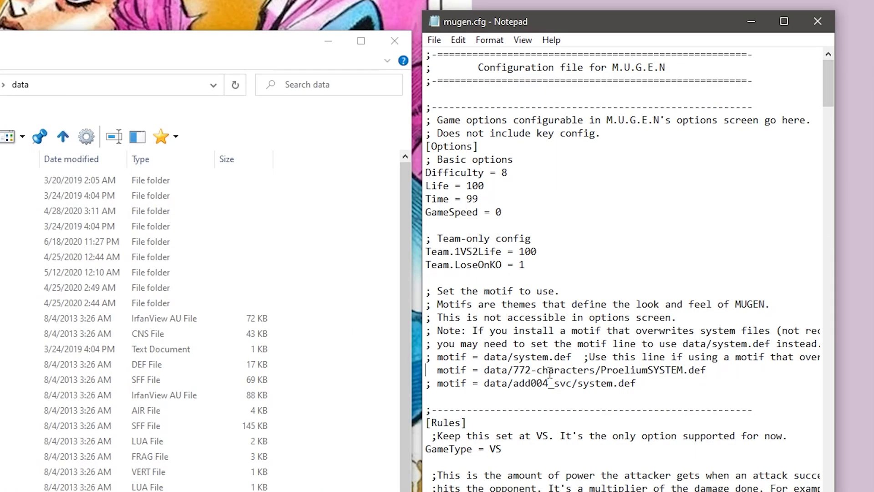
Step: Comment out the ProeliumSYSTEM.def motif line, activate the data/add004_svc/system.def motif line, and save mugen.cfg
text(;)
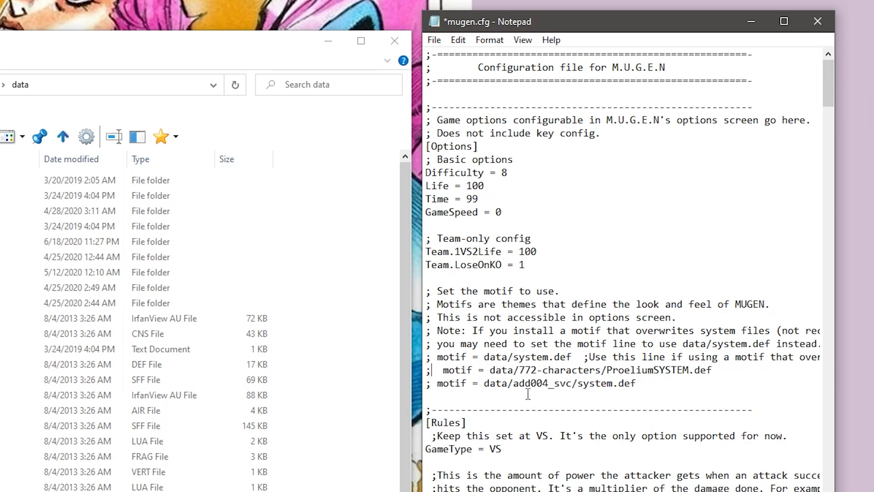
key(Delete)
key(Down)
key(shift+Left)
key(Delete)
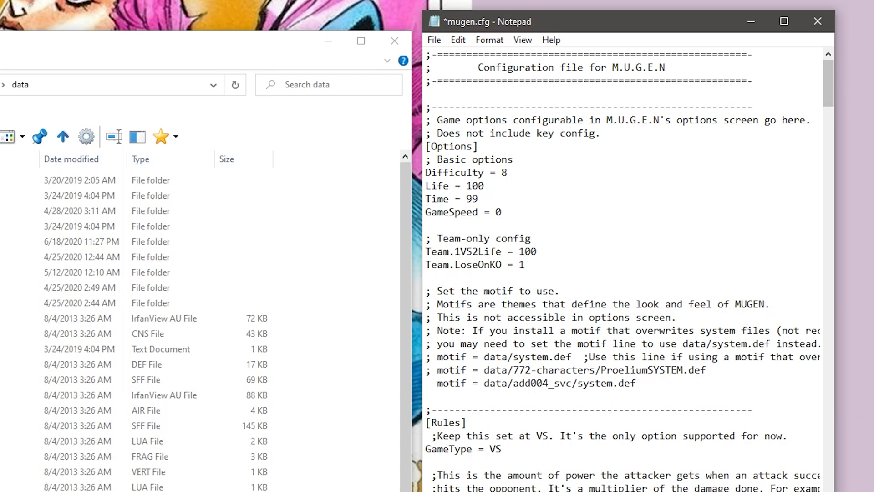
click(438, 39)
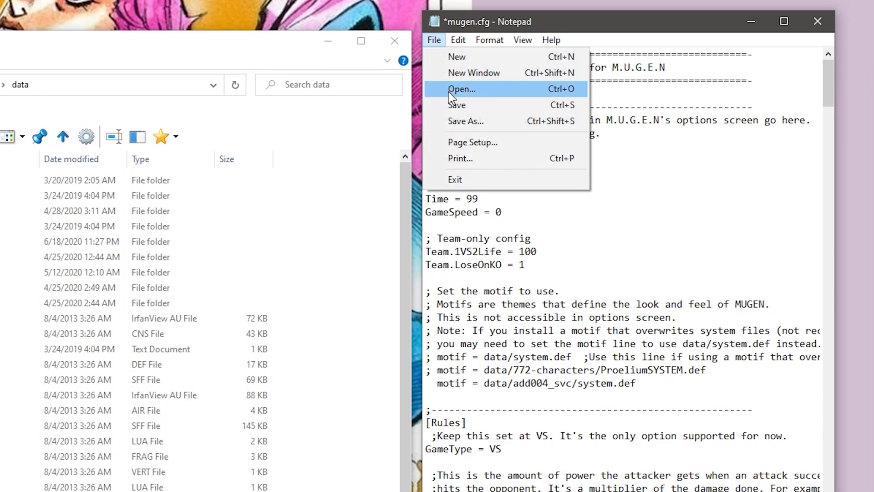
click(469, 105)
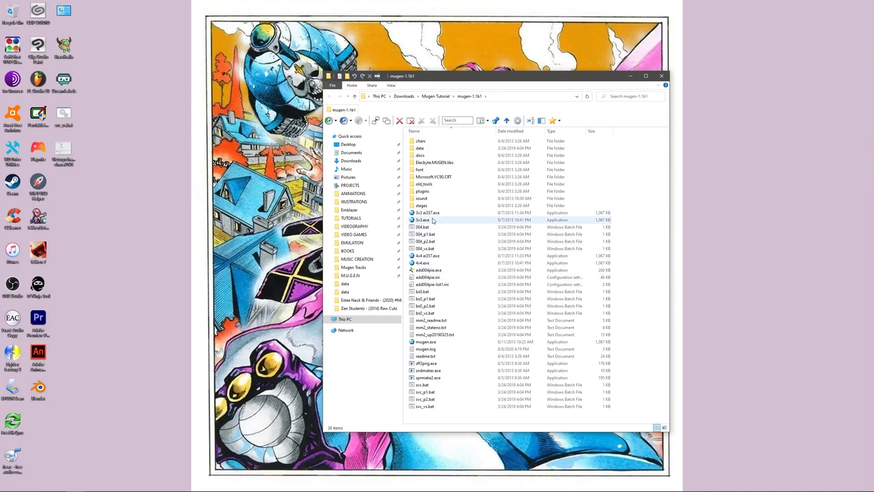
Step: In the mugen-1.1b1 folder, select 3v3.exe with 4v4.exe, and then 3v3 ai357.exe with 4v4 ai357.exe
click(433, 221)
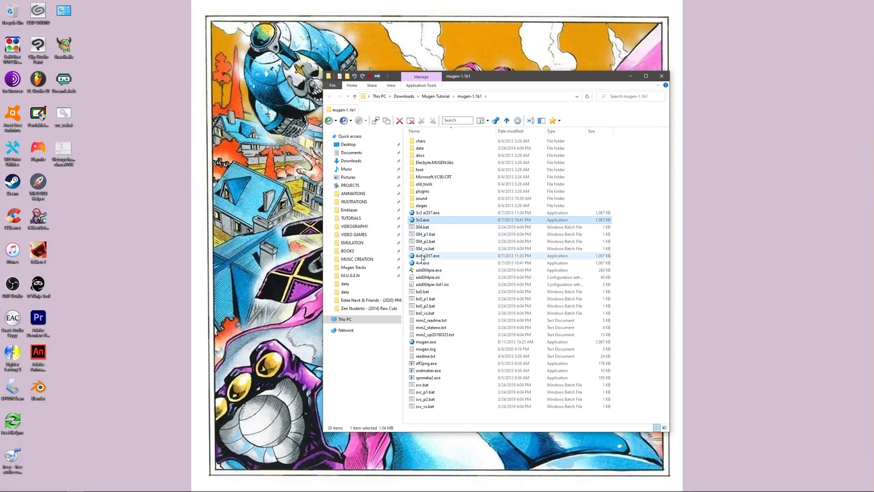
ctrl+click(503, 263)
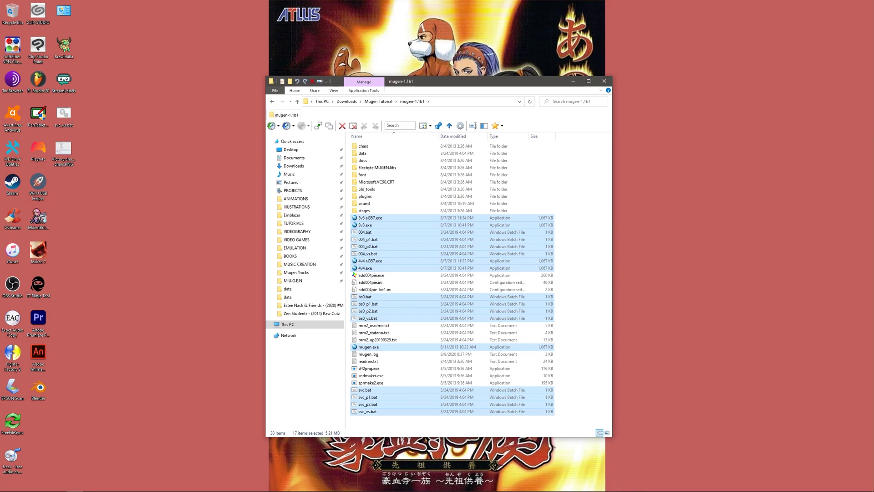
click(583, 225)
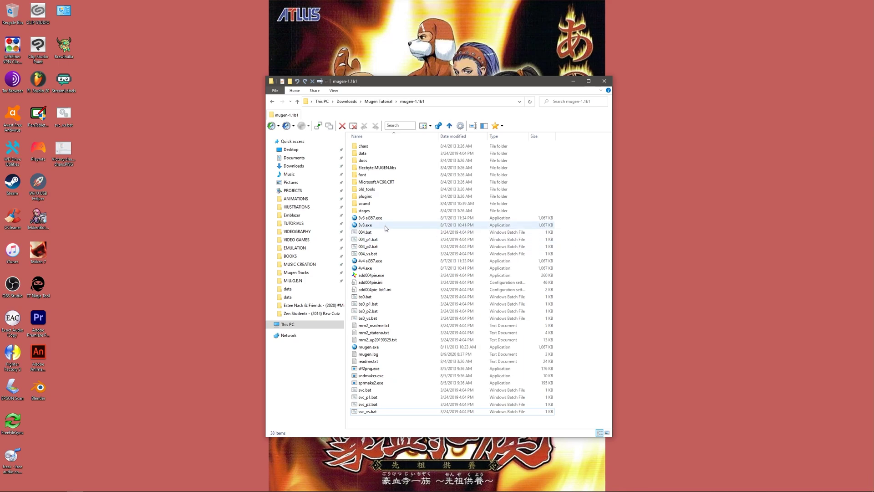
click(369, 219)
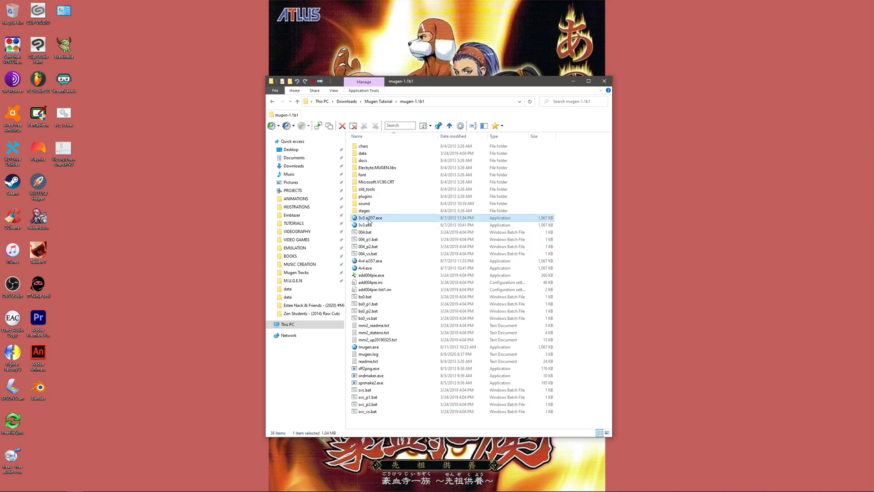
ctrl+click(375, 261)
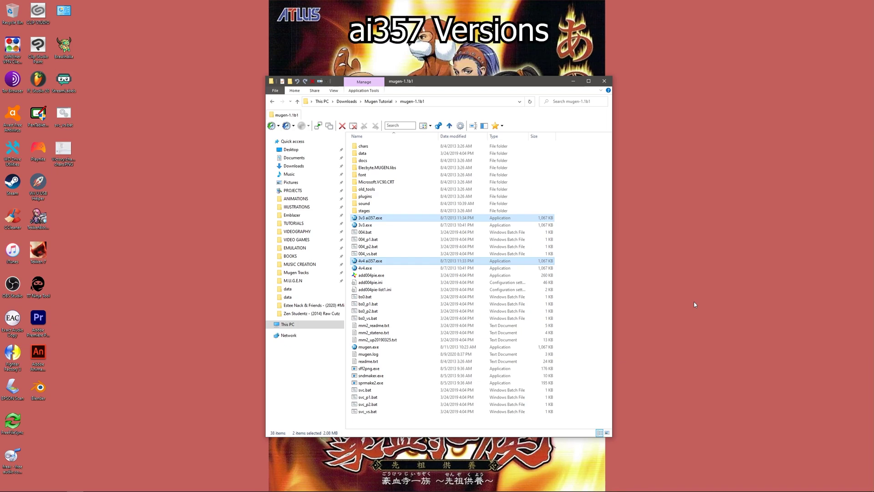
click(585, 291)
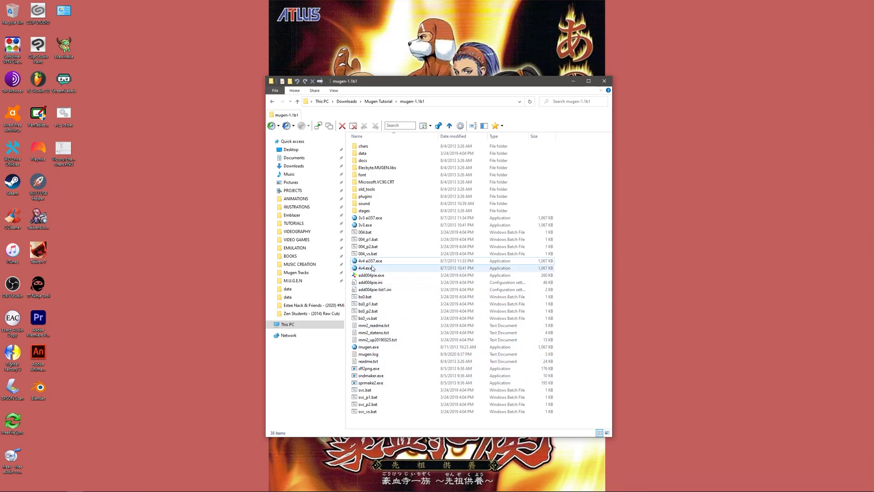
Step: Select the three versus batch files 004_vs.bat, bs0_vs.bat and svc_vs.bat, and then clear the selection
click(371, 254)
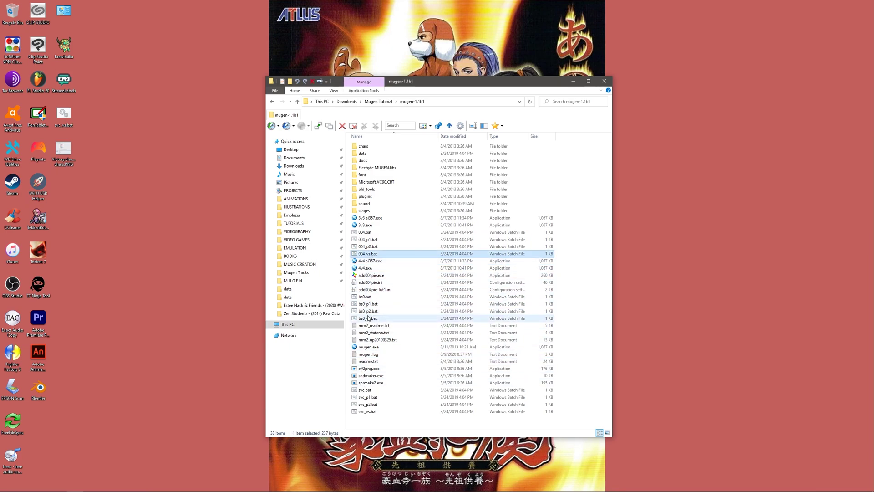
ctrl+click(369, 318)
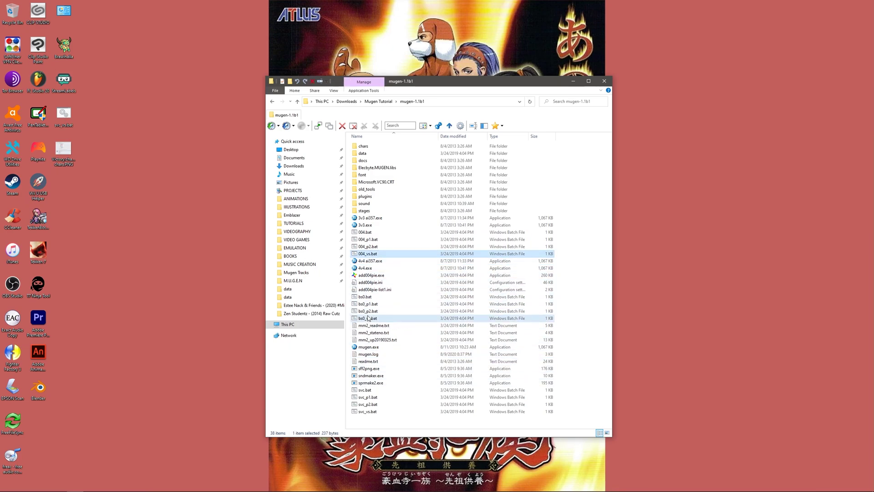
ctrl+click(367, 411)
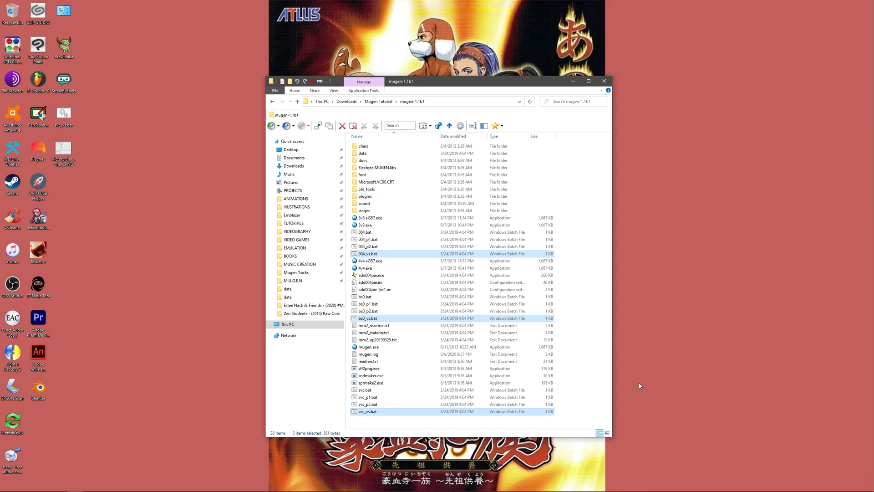
click(599, 377)
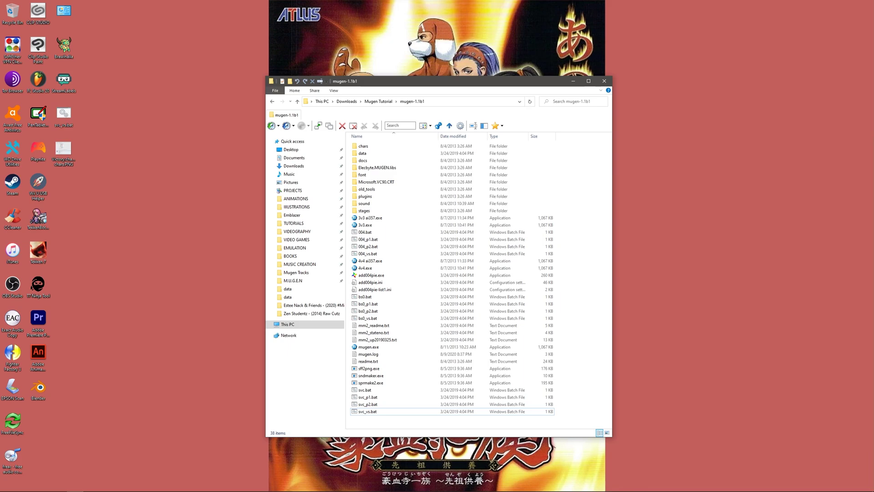
Step: Open mugen.cfg from the data folder and select the start of the data/add004_svc/system.def motif line
double_click(434, 153)
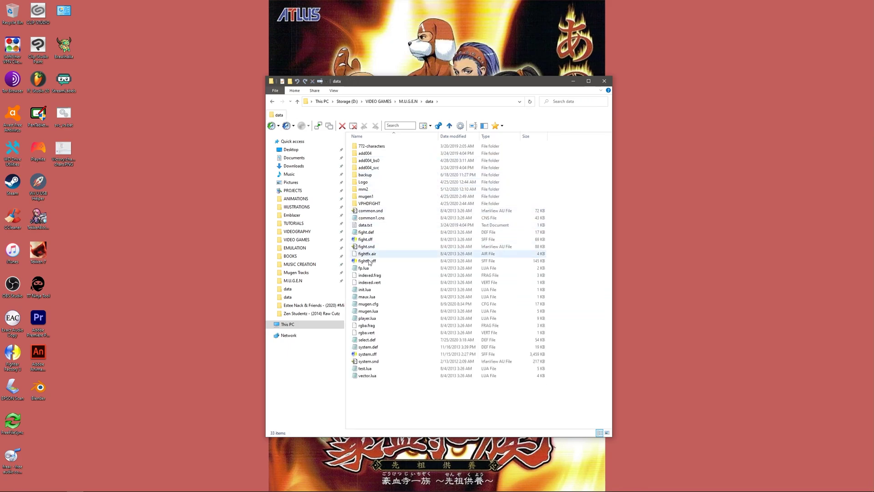
double_click(369, 304)
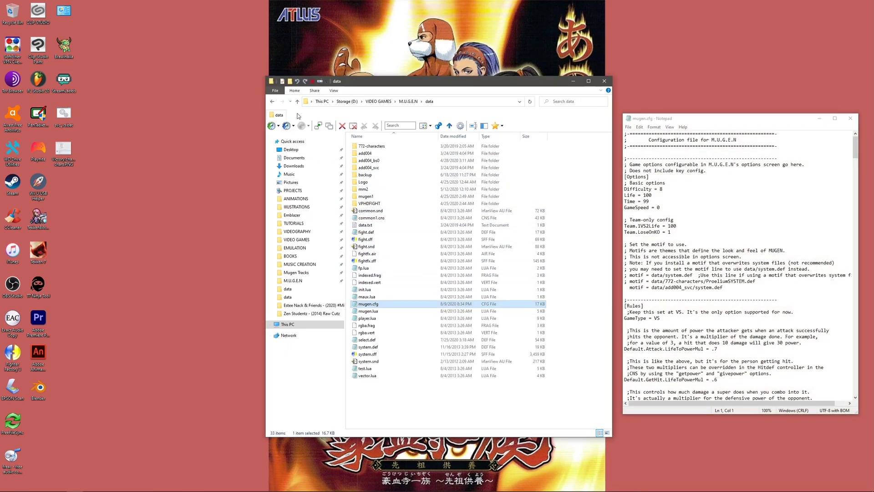
click(302, 115)
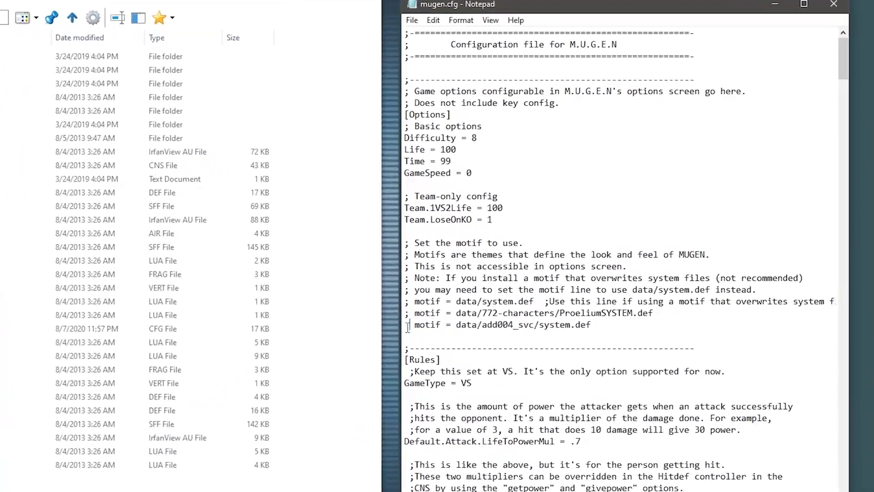
drag(409, 325, 403, 328)
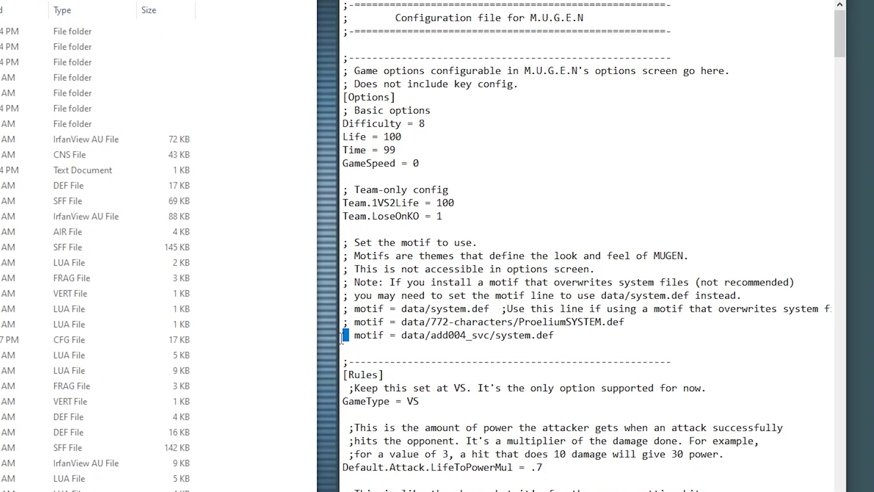